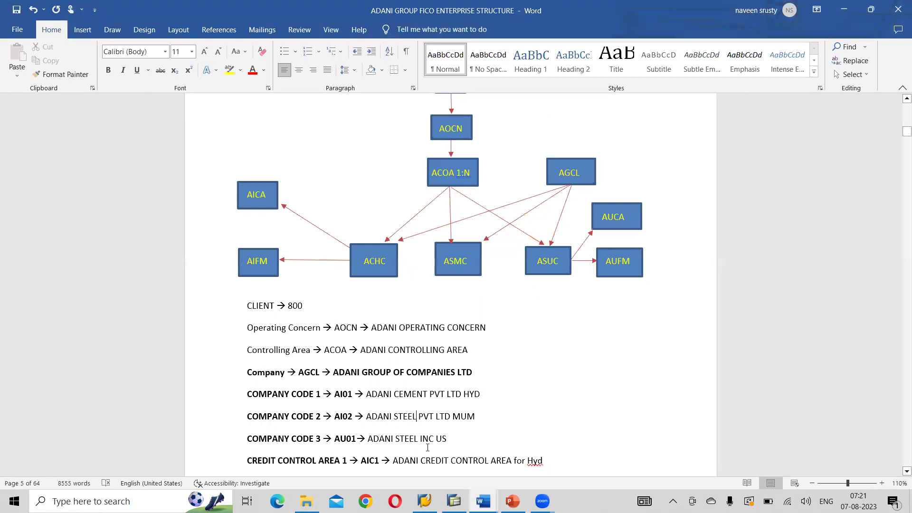
Step: Change STEEL to STEELS in the names of Company Code 2 and Company Code 3
type("s")
key("BackSpace")
type("STEEL")
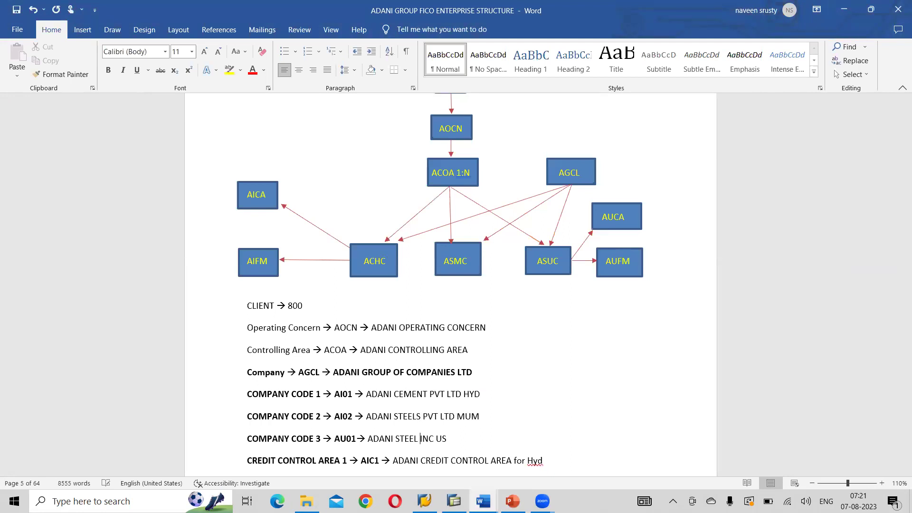
type("S")
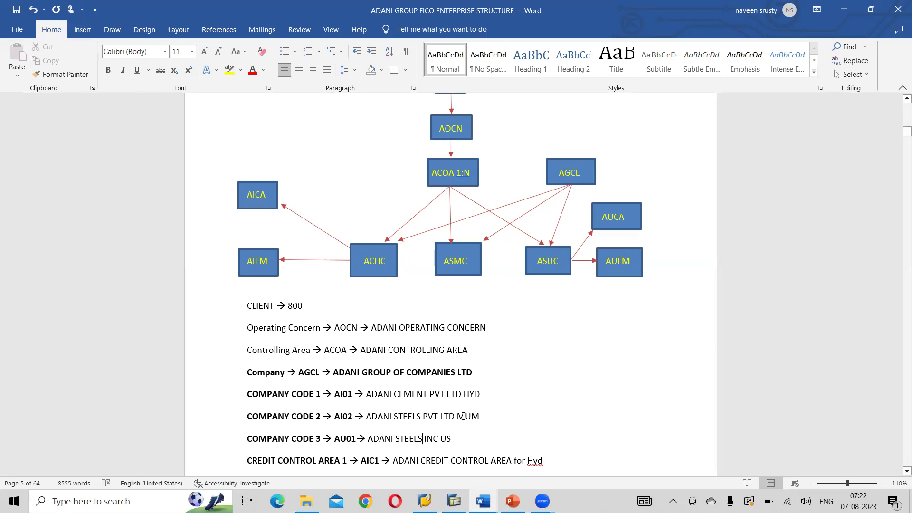
Step: Make the location suffixes MUM, HYD and US bold at the ends of the three company code lines
left_click_drag(458, 416, 479, 416)
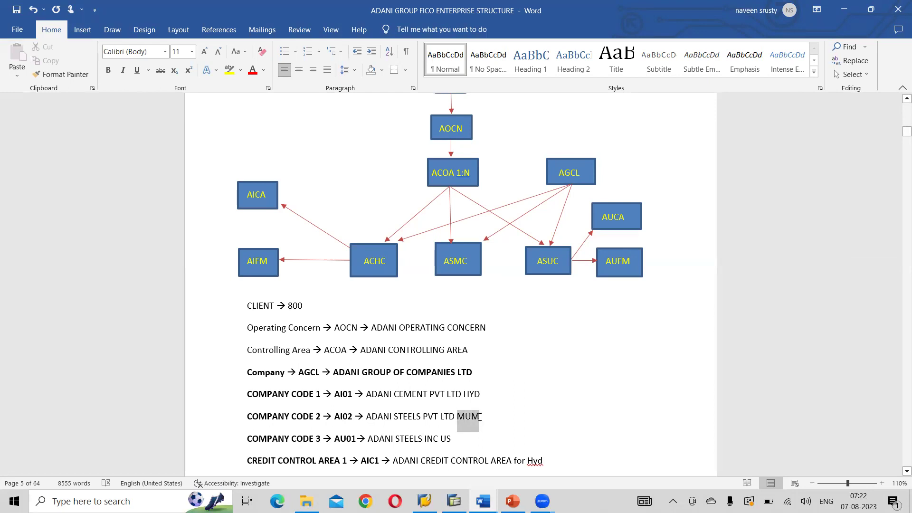
key("ctrl+b")
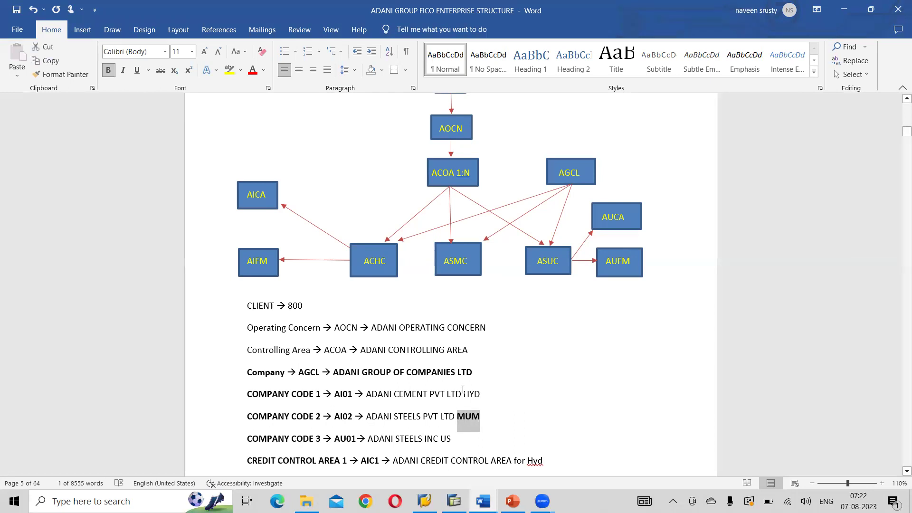
left_click_drag(464, 394, 479, 397)
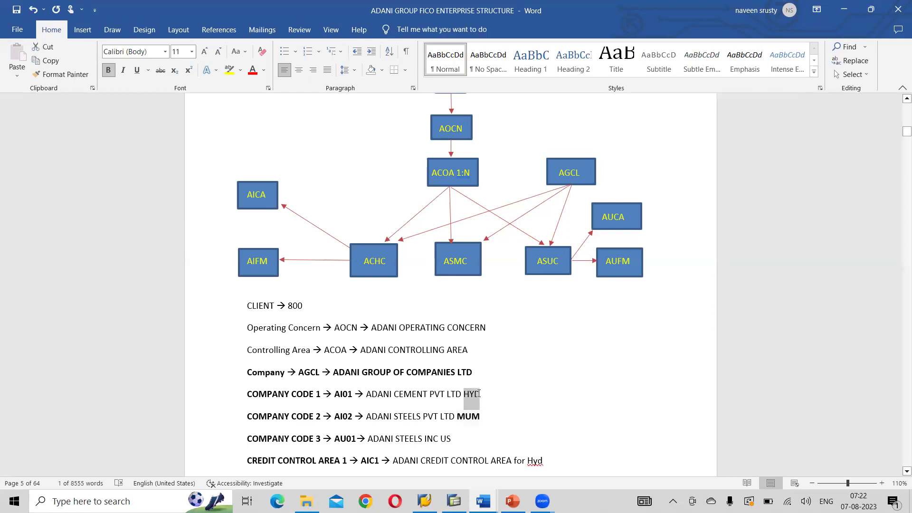
key("ctrl+b")
left_click_drag(440, 439, 451, 439)
key("ctrl+b")
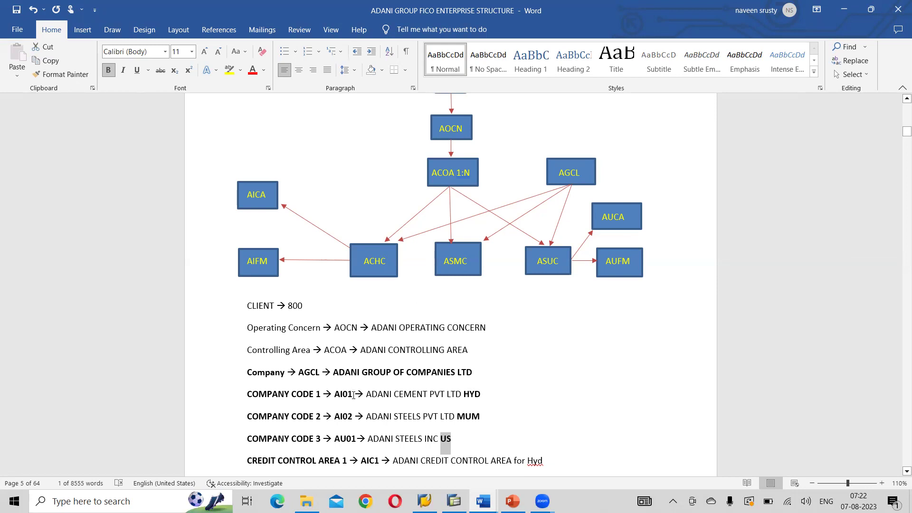
Step: Compare the company code and credit control area lists in Word with the FICO Enterprise Structure slide in PowerPoint
key("alt+Tab")
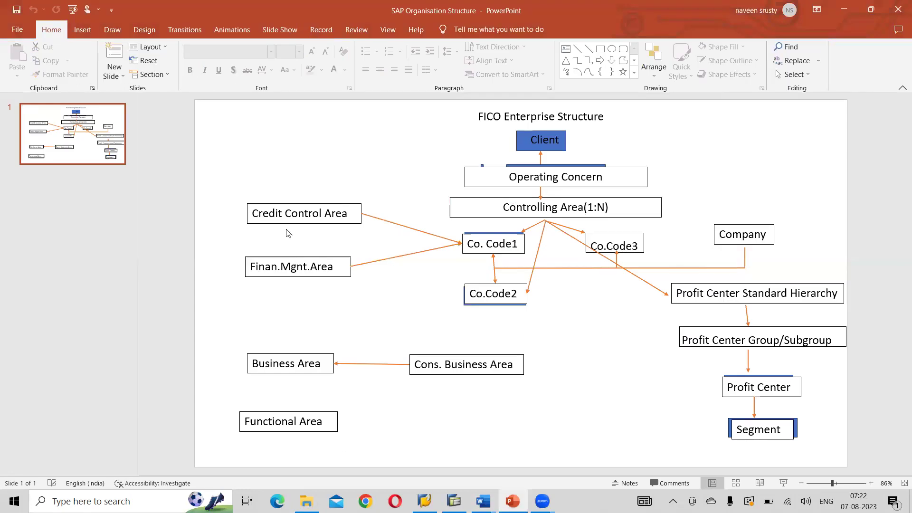
key("alt+Tab")
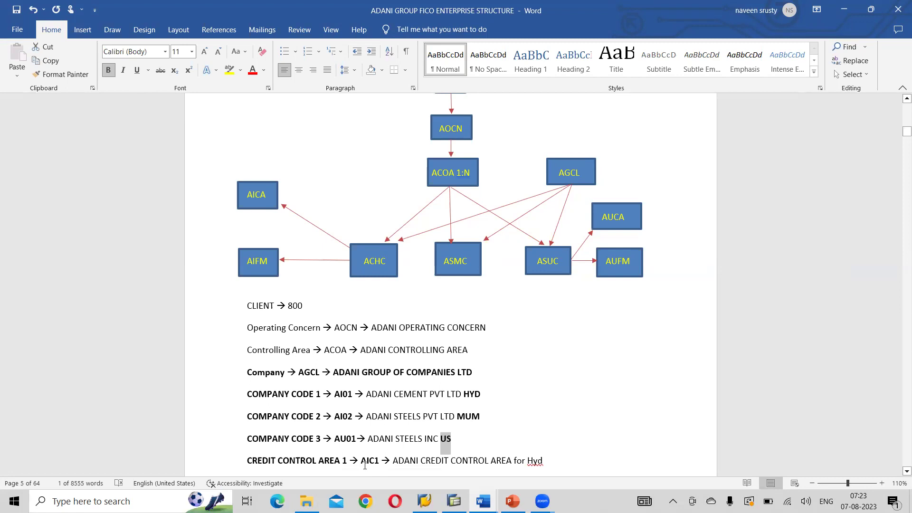
scroll(364, 466, "down", 3)
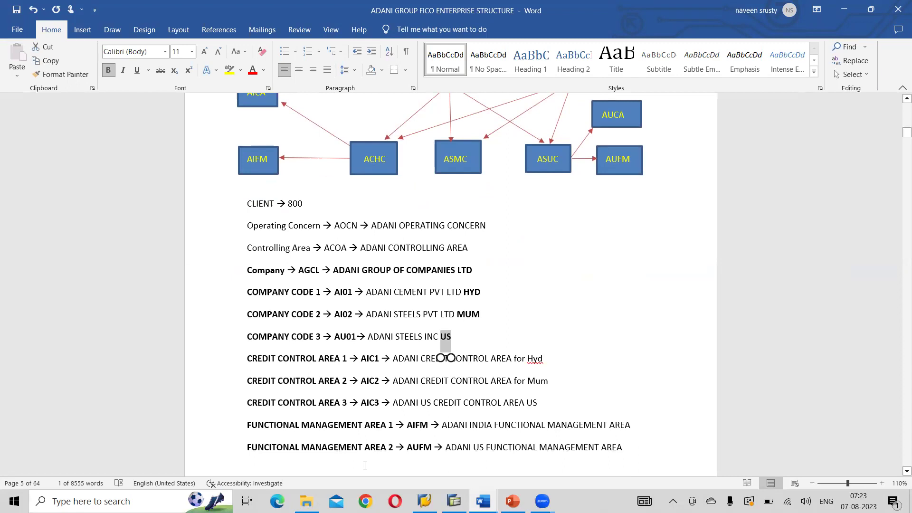
left_click(552, 308)
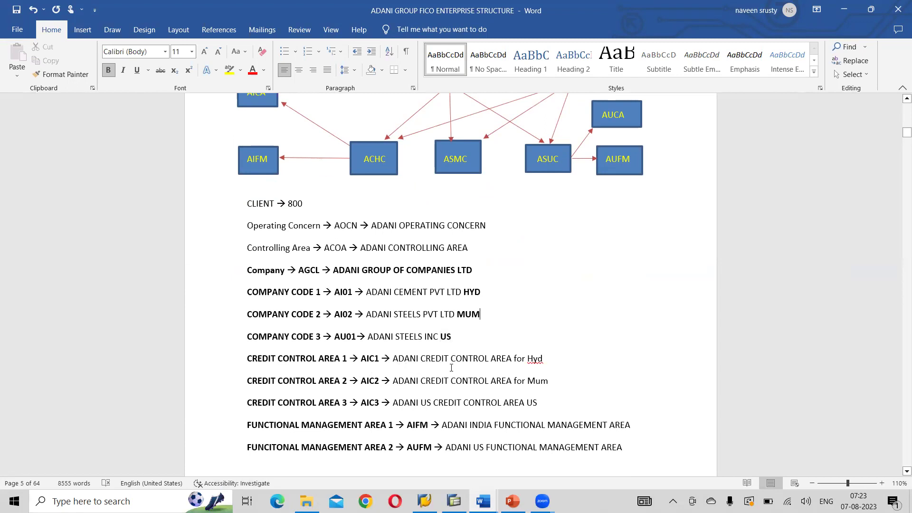
key("alt+Tab")
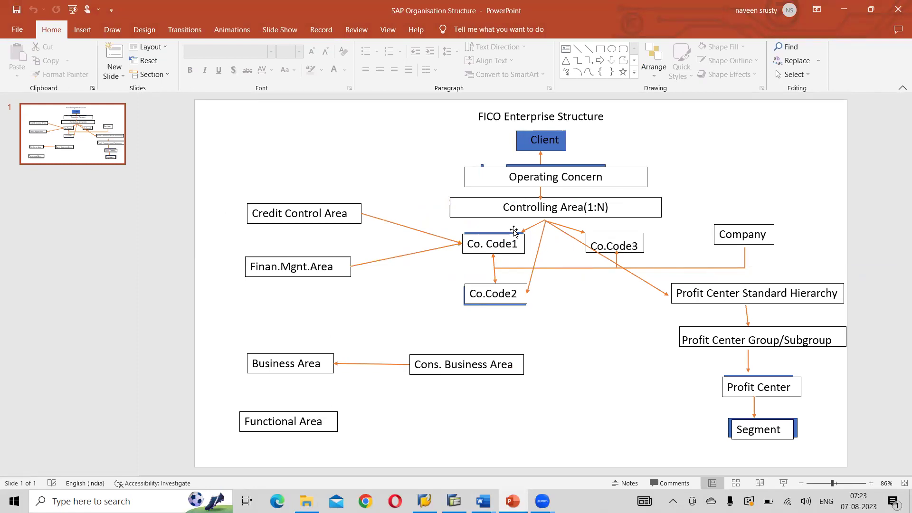
key("alt+Tab")
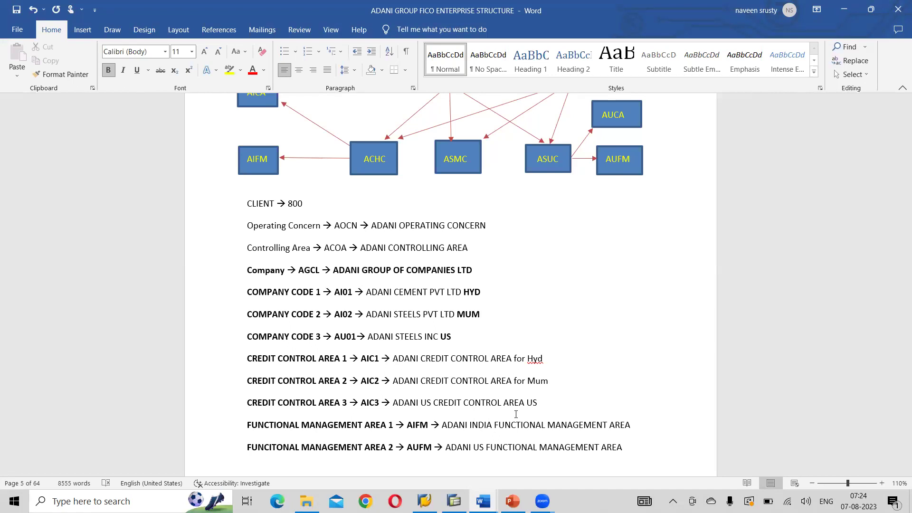
key("alt+Tab")
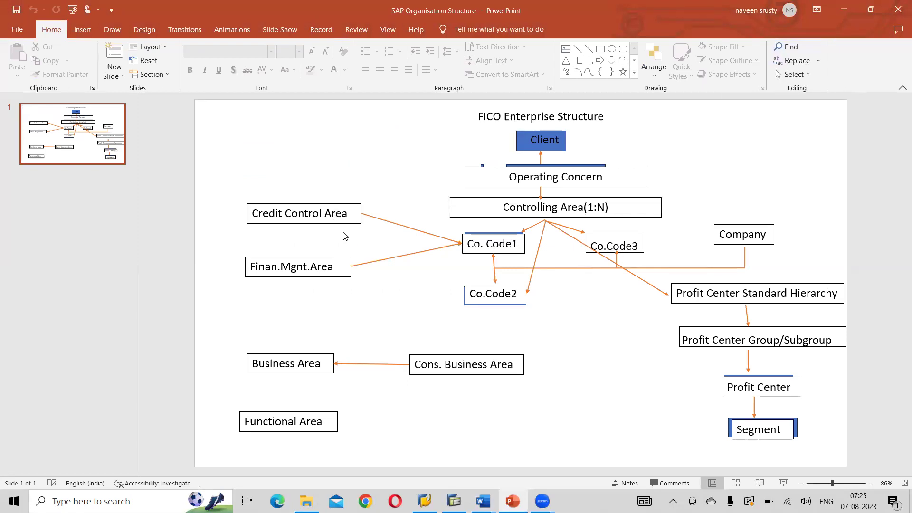
key("alt+Tab")
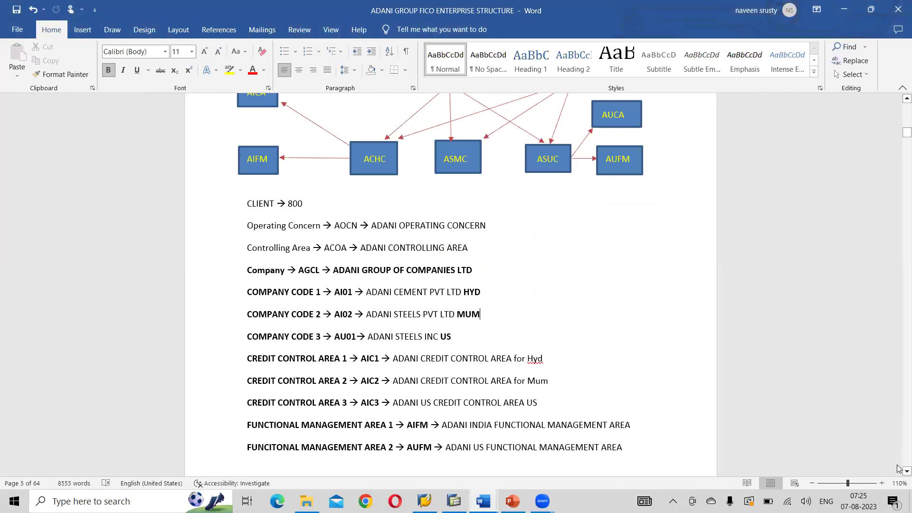
Step: Replace FUNCTIONAL with FINANCIAL in the bold label of Management Area 1
scroll(899, 474, "down", 1)
scroll(898, 473, "down", 3)
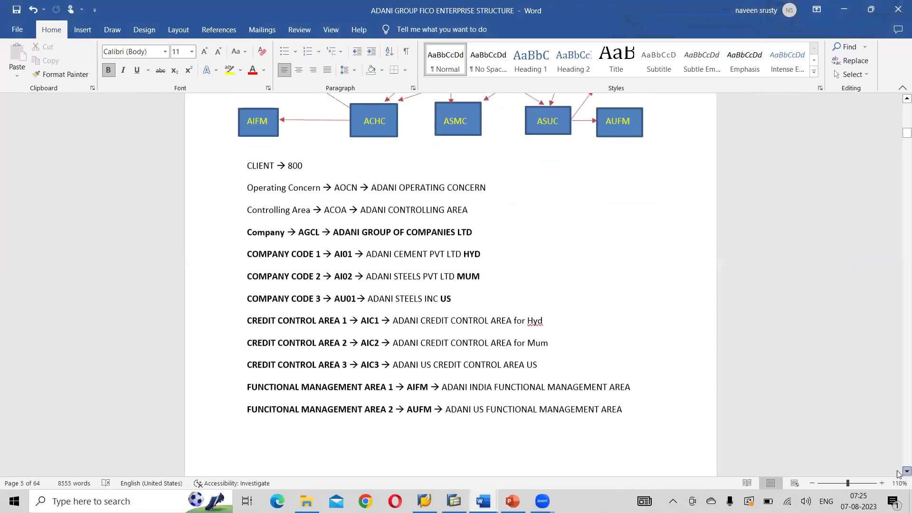
scroll(898, 473, "down", 4)
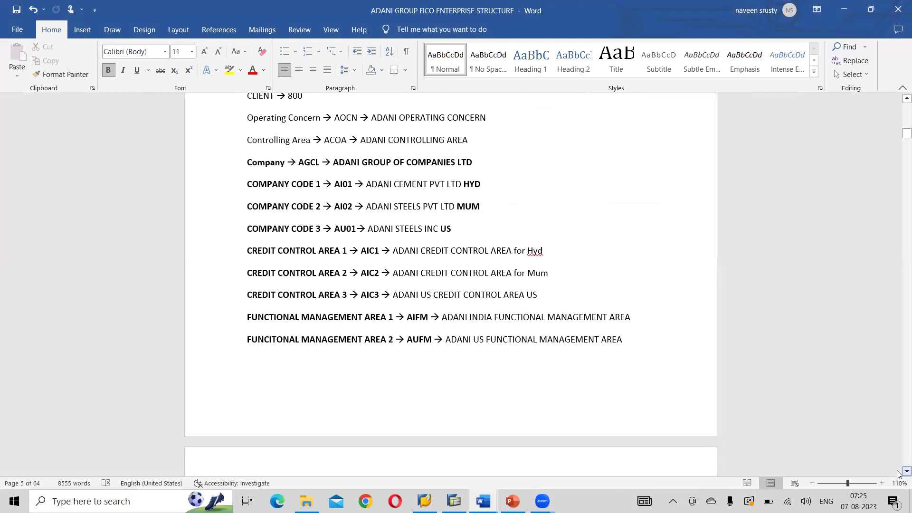
scroll(898, 473, "down", 5)
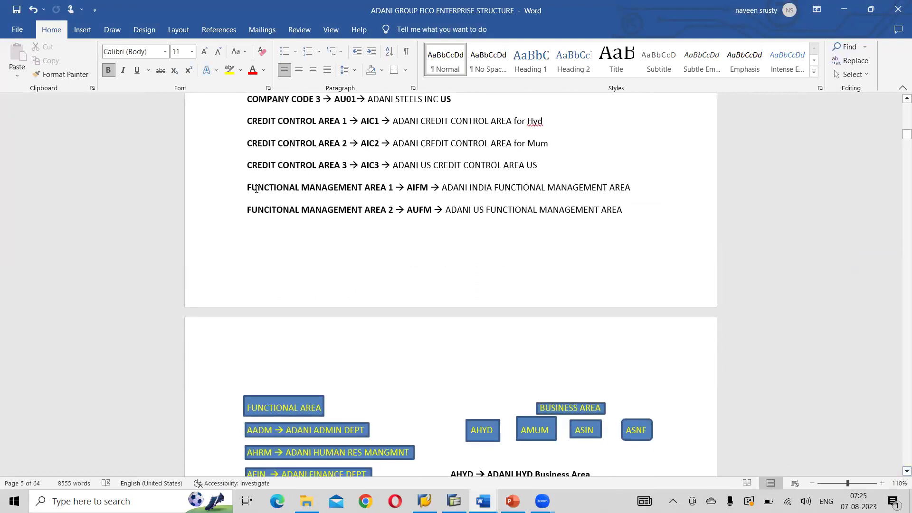
left_click(304, 200)
key("BackSpace")
key("BackSpace")
key("BackSpace")
key("BackSpace")
key("BackSpace")
key("BackSpace")
key("BackSpace")
key("BackSpace")
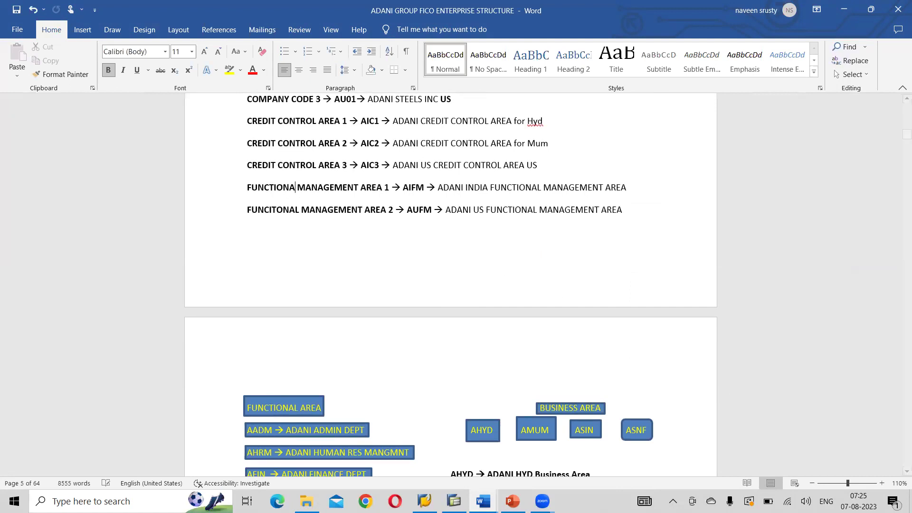
key("BackSpace")
key("BackSpace")
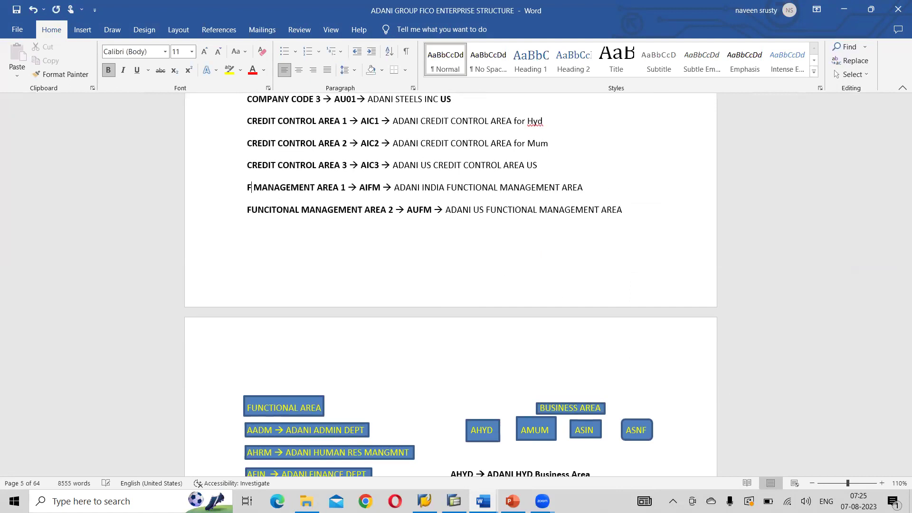
type("INANCI")
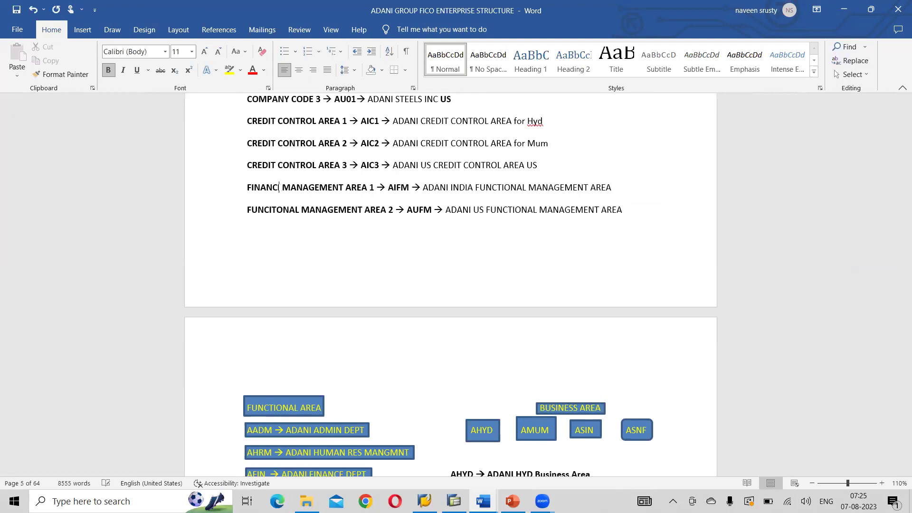
type("AL")
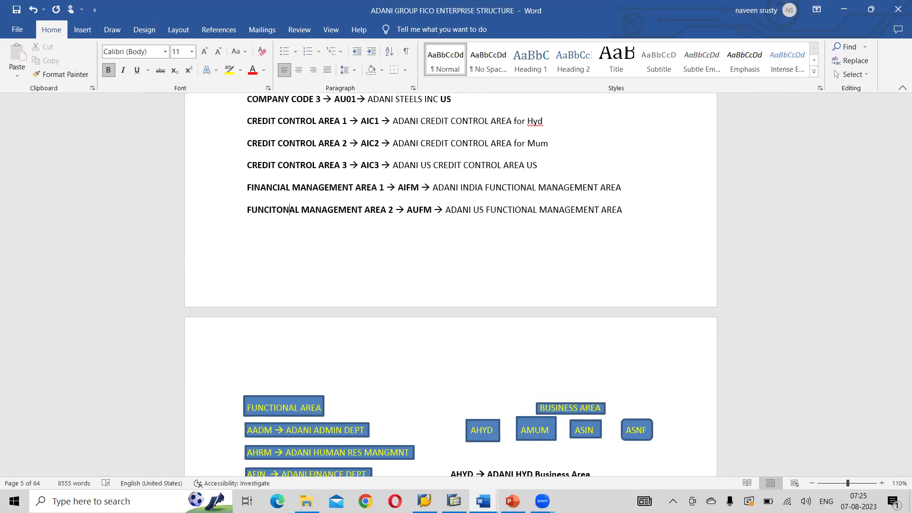
Step: Replace the misspelled FUNCITONAL with FINANCIAL in the bold label of Management Area 2
key("BackSpace")
key("BackSpace")
key("BackSpace")
key("BackSpace")
key("BackSpace")
key("BackSpace")
key("BackSpace")
key("BackSpace")
key("BackSpace")
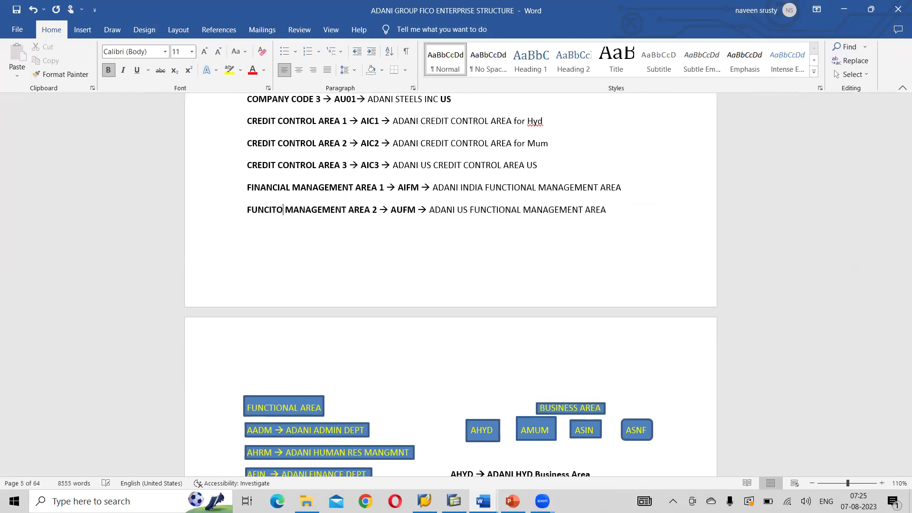
type("INANCIAL")
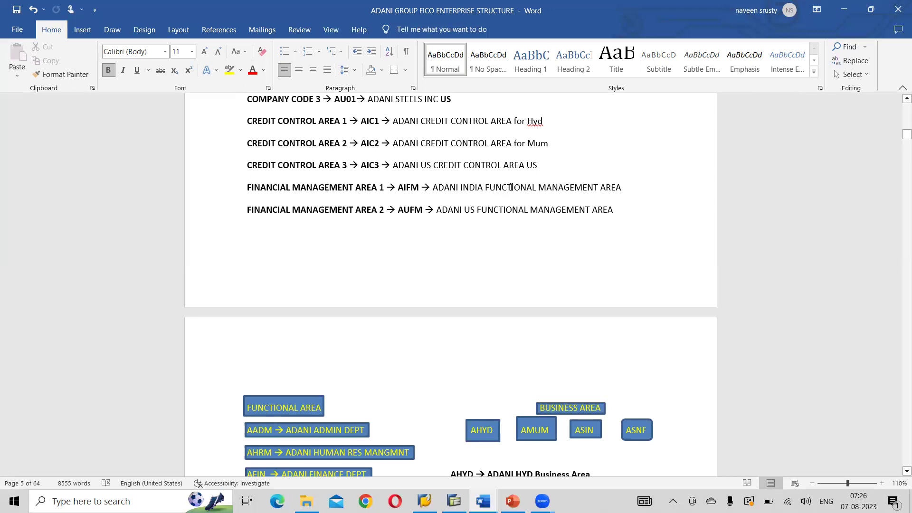
Step: Change the AIFM description to ADANI INDIA FINANCIAL MANAGEMENT AREA
left_click(496, 187)
key("shift+Right")
key("shift+Right")
key("shift+Right")
key("shift+Right")
key("shift+Right")
key("shift+Right")
key("shift+Right")
key("shift+Right")
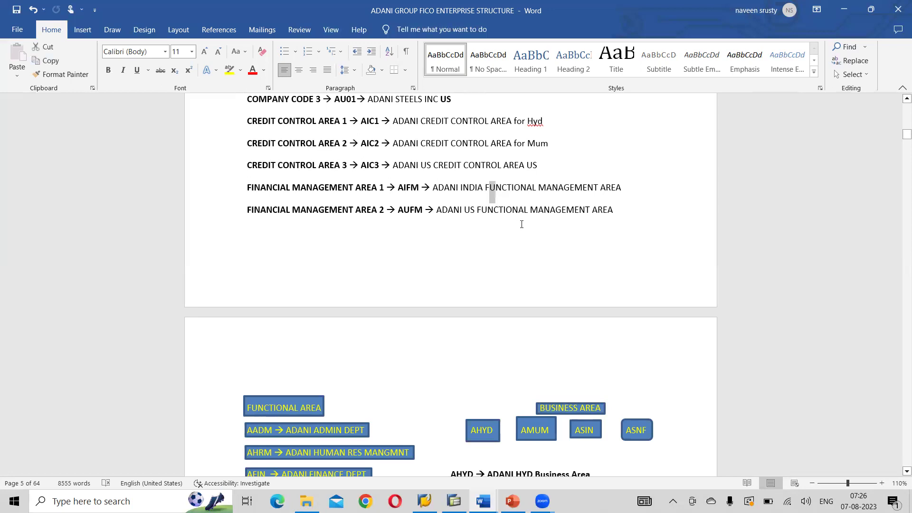
key("shift+Right")
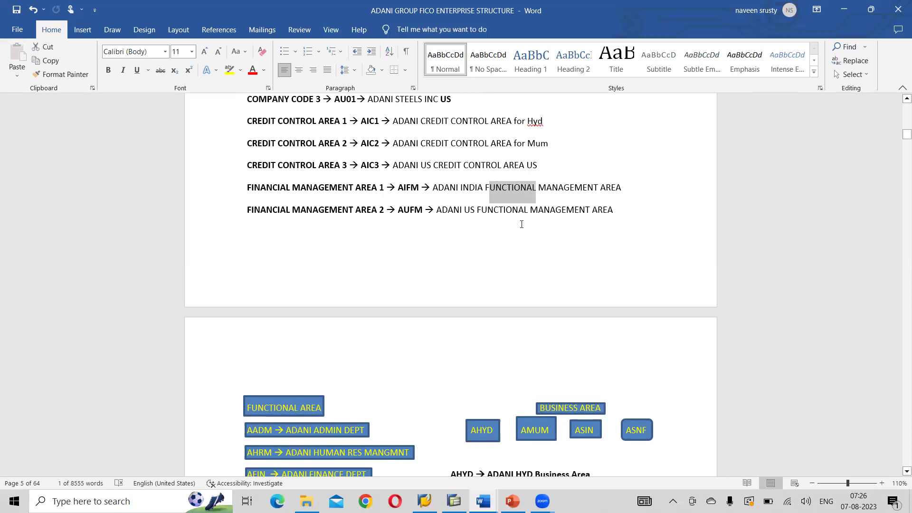
key("Delete")
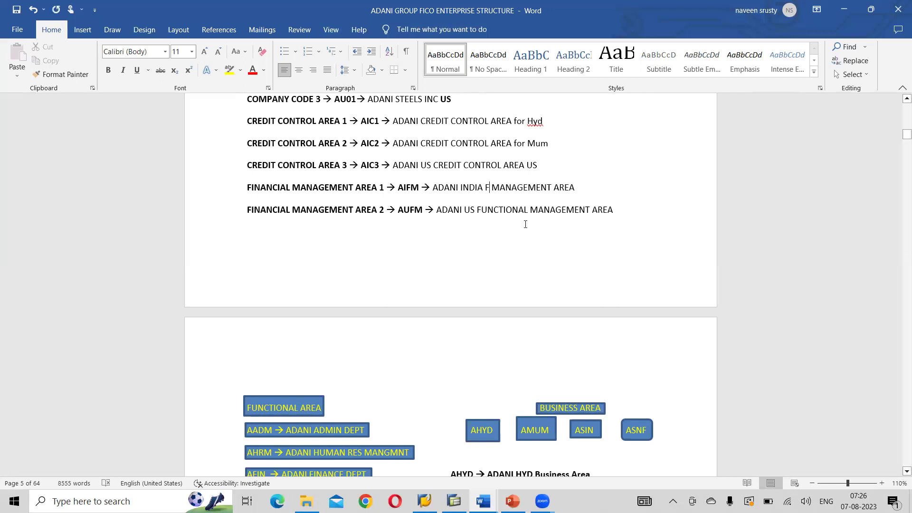
type("INANCIAL")
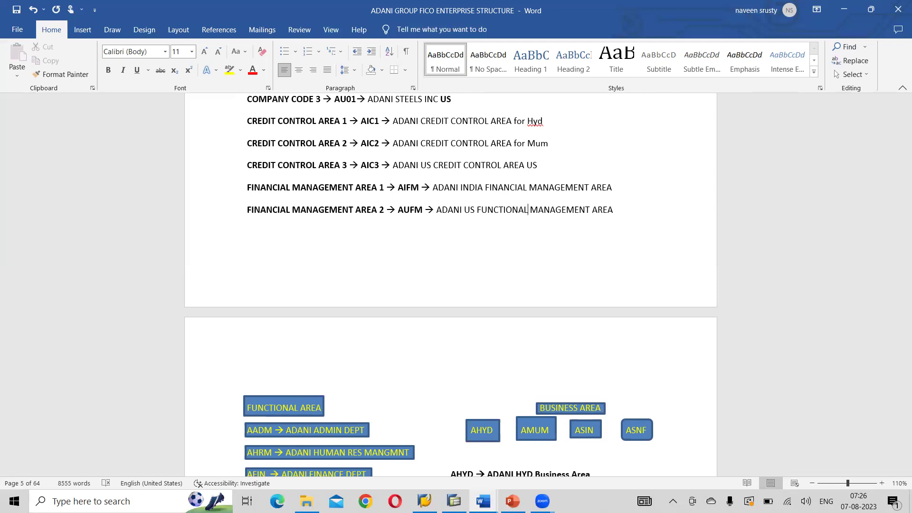
Step: Change the AUFM description to ADANI US FINANCIAL MANAGEMENT AREA
key("BackSpace")
key("BackSpace")
key("BackSpace")
key("BackSpace")
key("BackSpace")
key("BackSpace")
key("BackSpace")
key("BackSpace")
key("BackSpace")
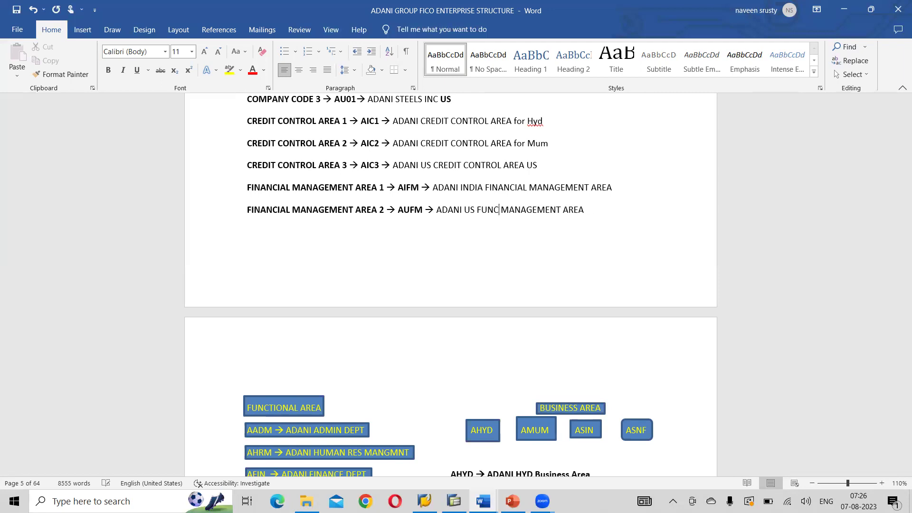
type("INANCIA")
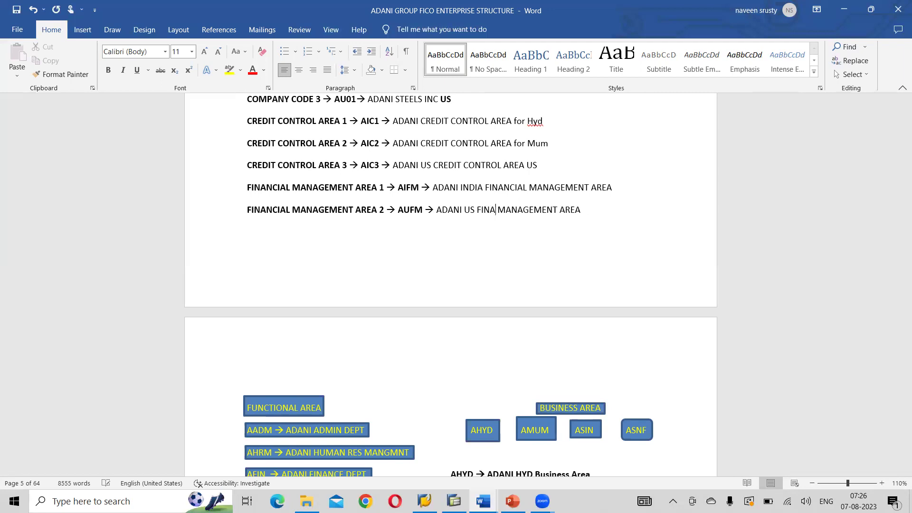
type("L")
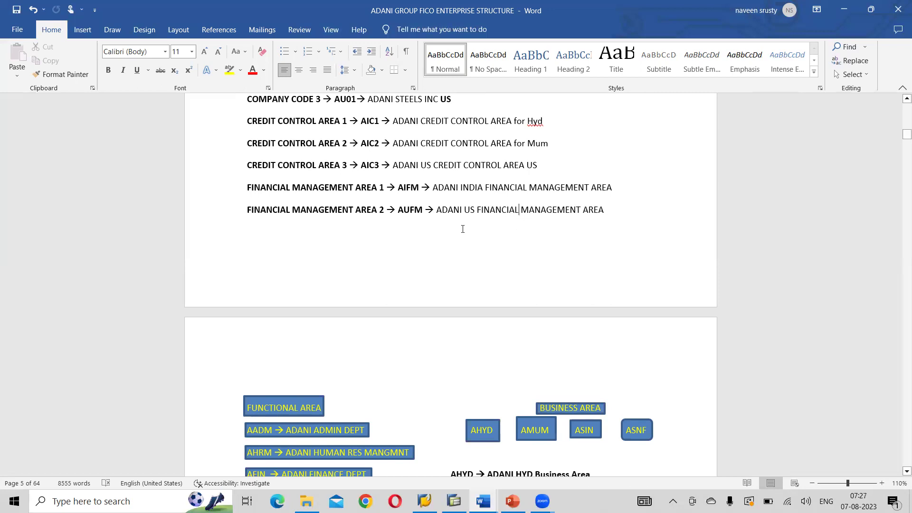
Step: Review the enterprise structure slide in PowerPoint, then examine the functional area and business area diagrams in the Word document
key("alt+Tab")
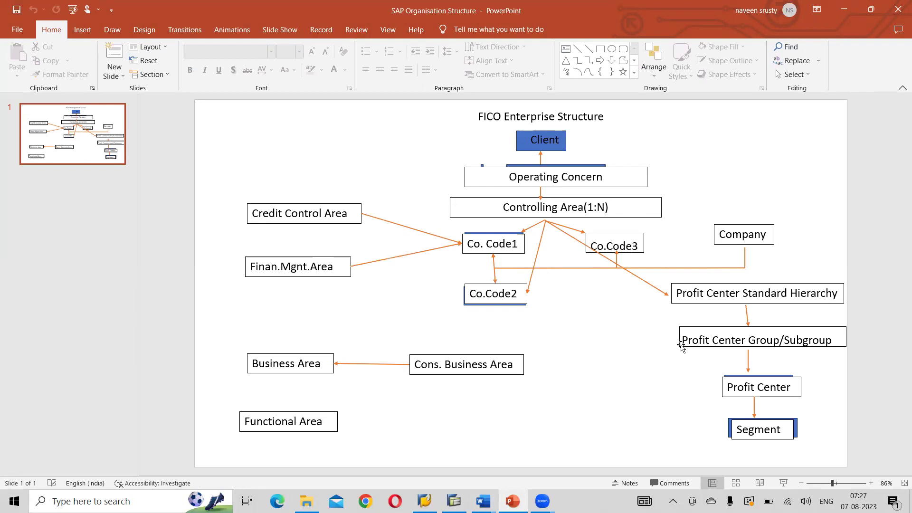
key("alt")
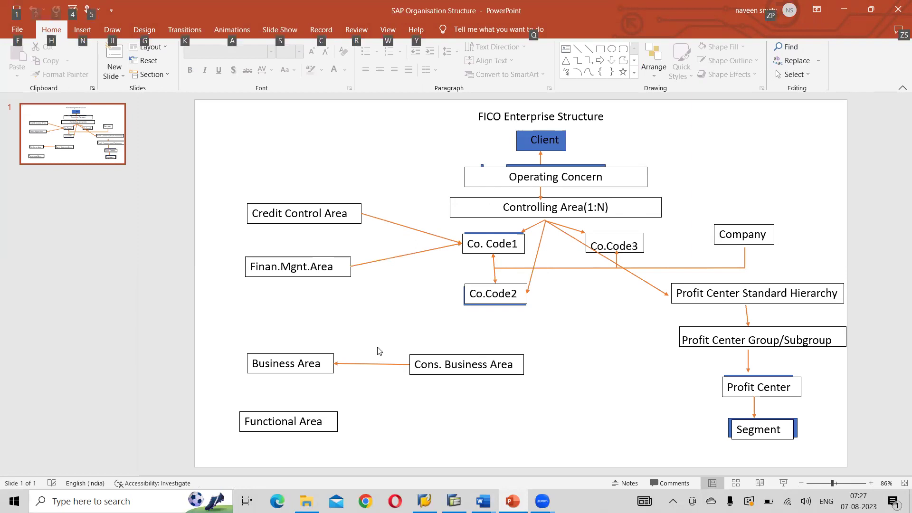
key("alt+Tab")
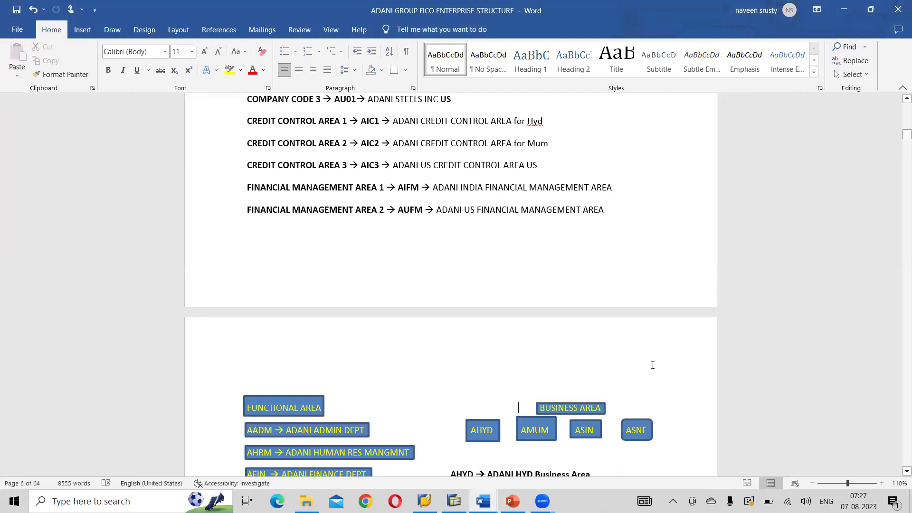
scroll(653, 365, "down", 5)
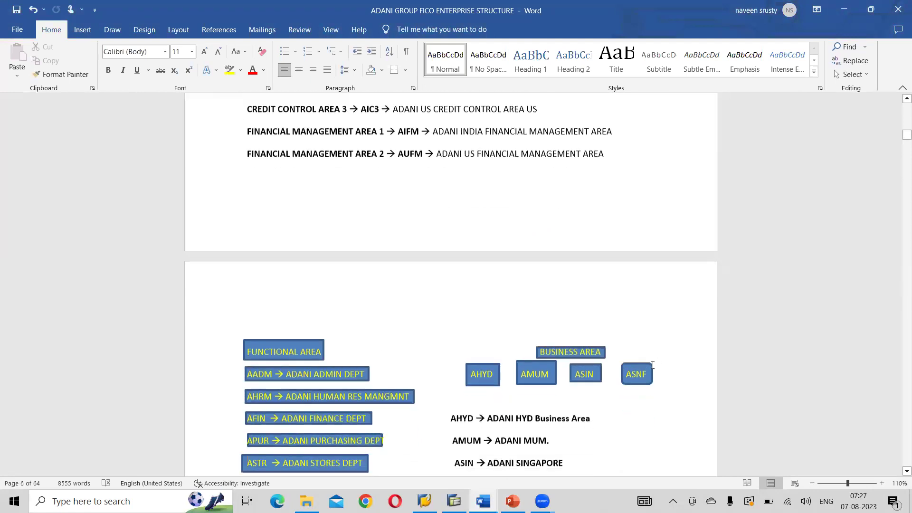
scroll(653, 365, "down", 1)
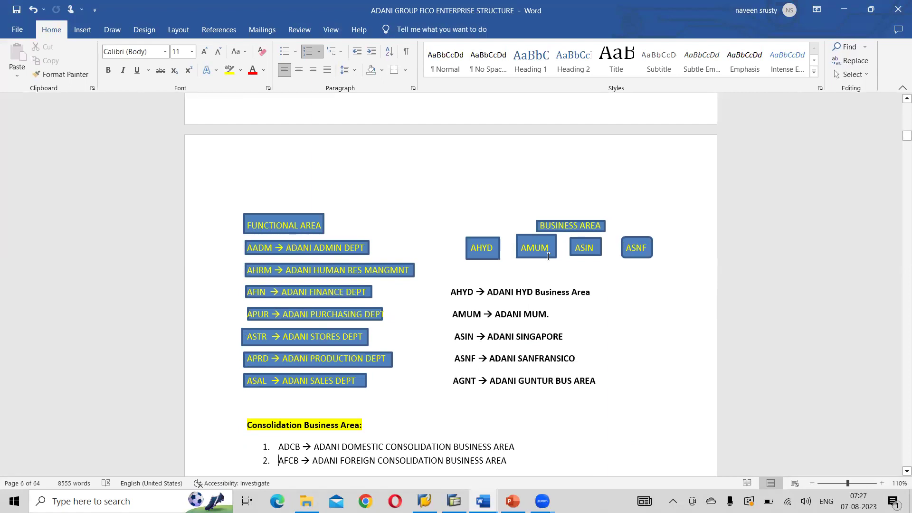
Step: Adjust the spacing of the AMUM, ASIN and ASNF codes in the business area row and align the AHYD and AMUM description lines below it
left_click(480, 241)
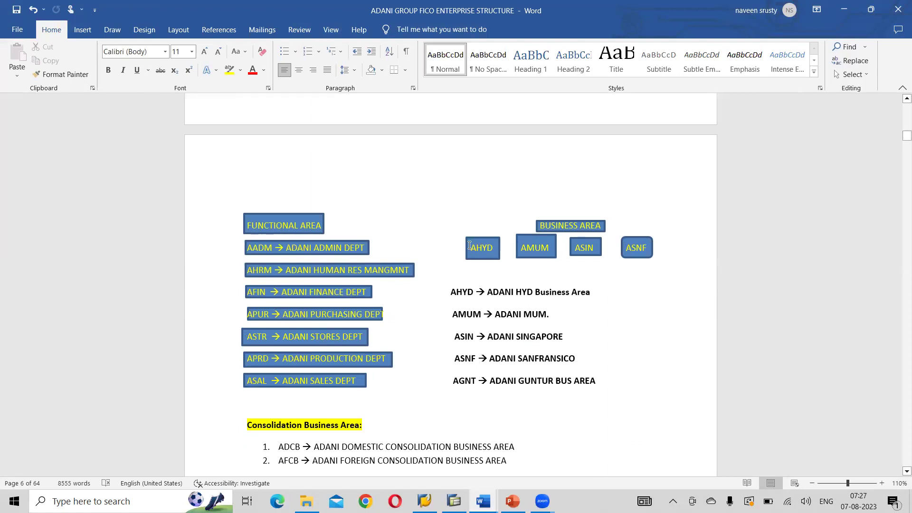
double_click(468, 243)
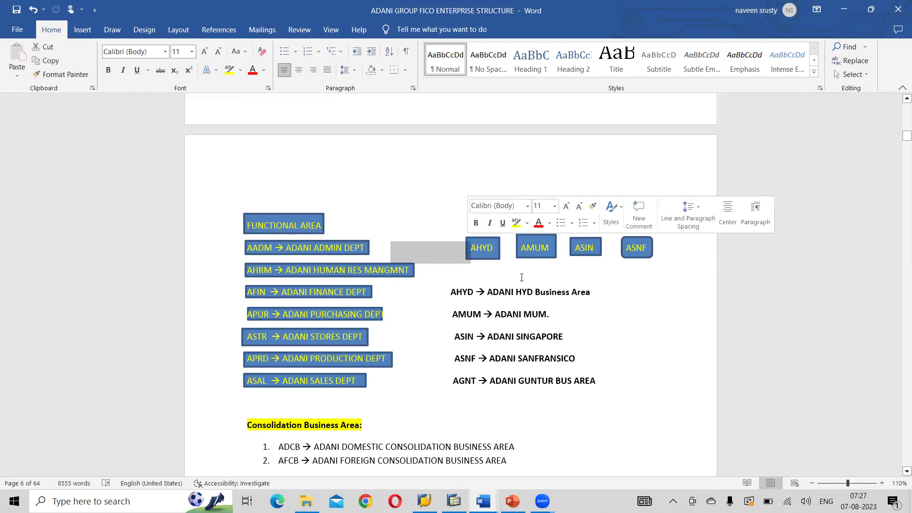
left_click(510, 268)
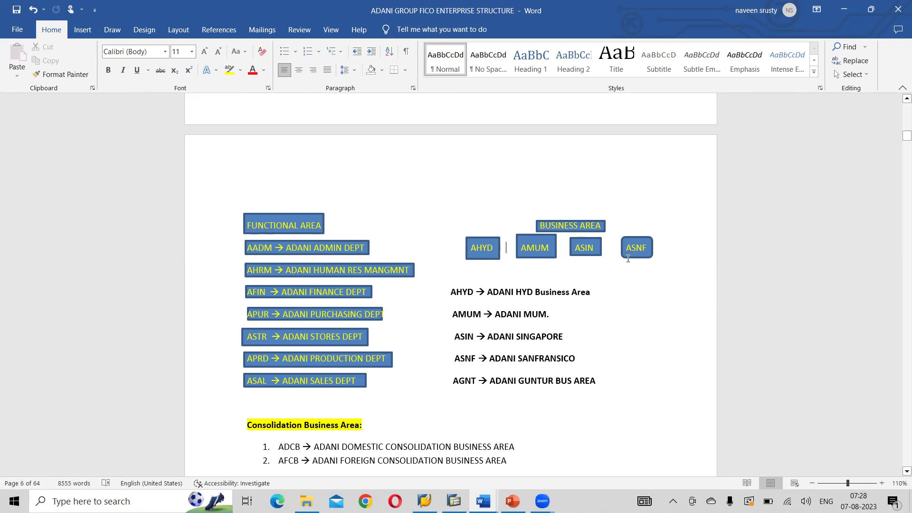
key("ctrl+z")
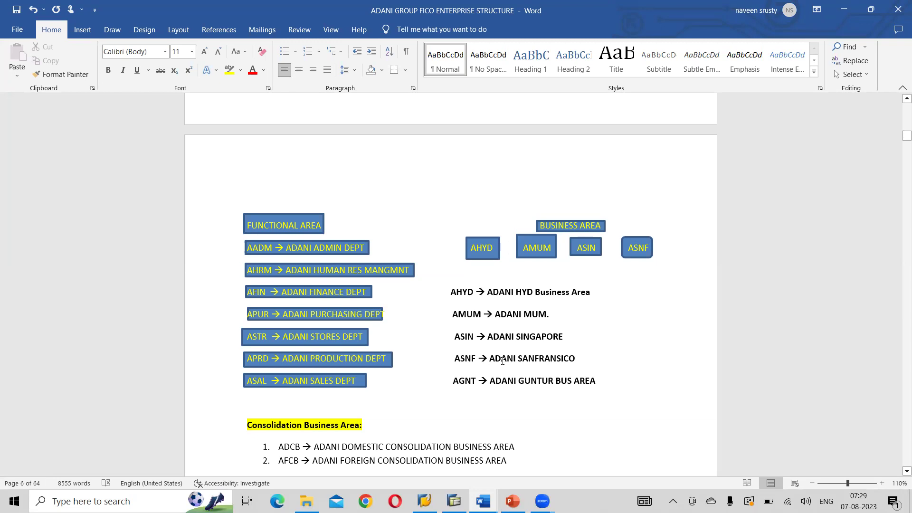
key("alt+Tab")
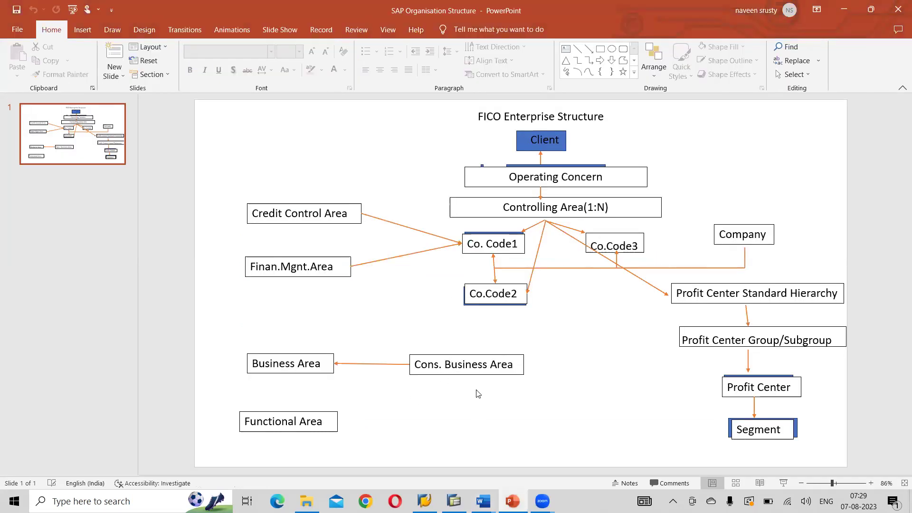
key("alt+Tab")
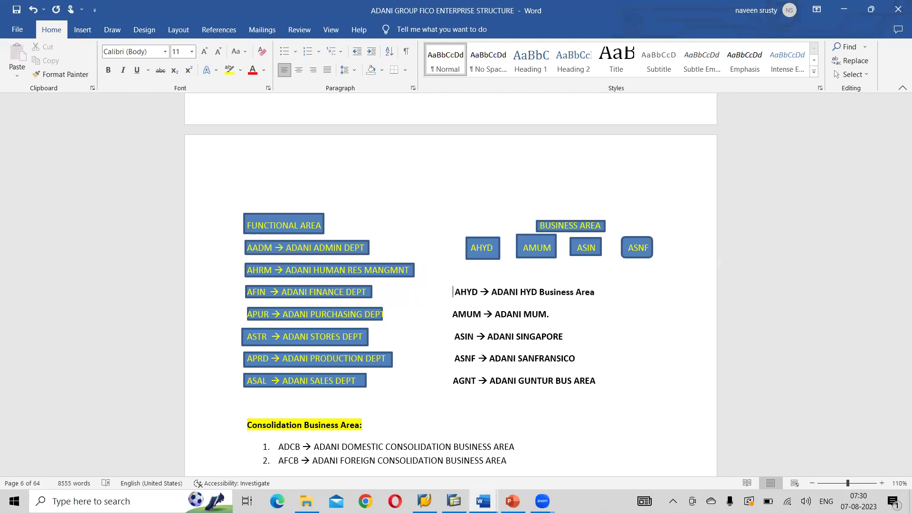
left_click(452, 318)
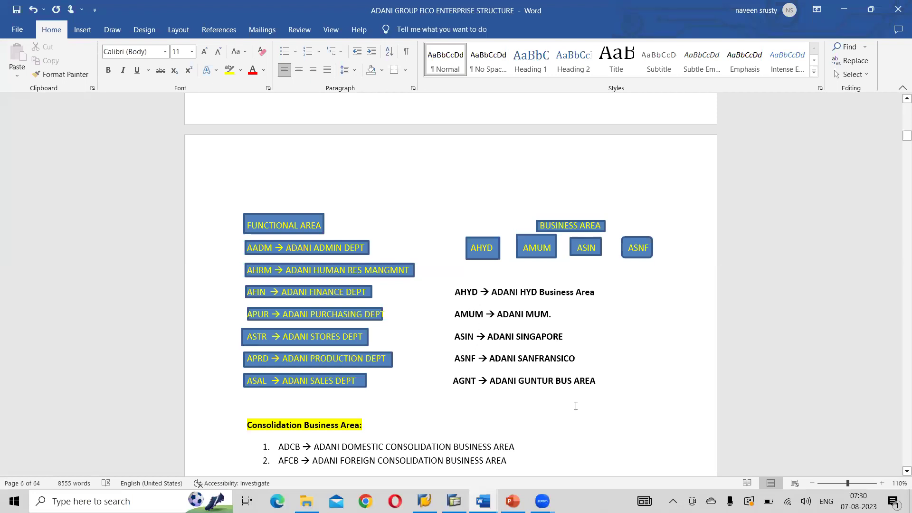
Step: Try to move the AGNT Guntur business area line to just below the AMUM line, and undo the changes
left_click_drag(600, 385, 469, 383)
key("ctrl+x")
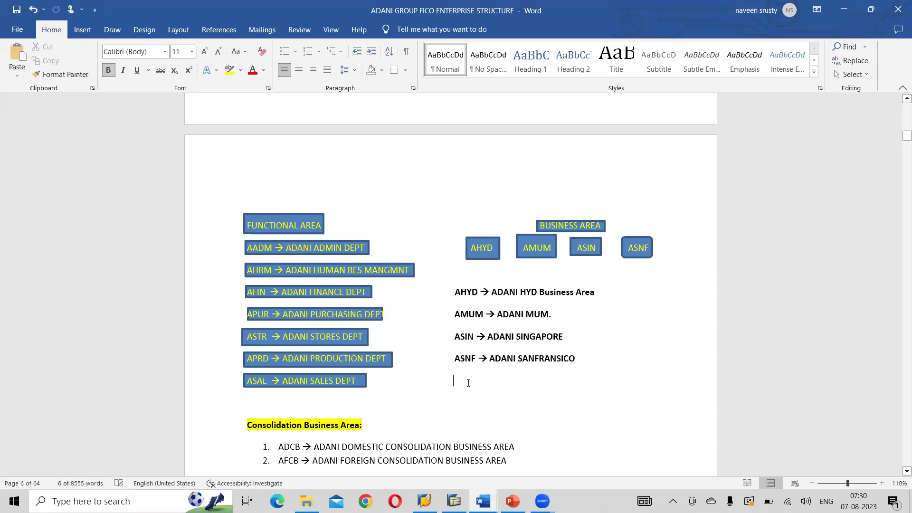
left_click(556, 314)
key("Return")
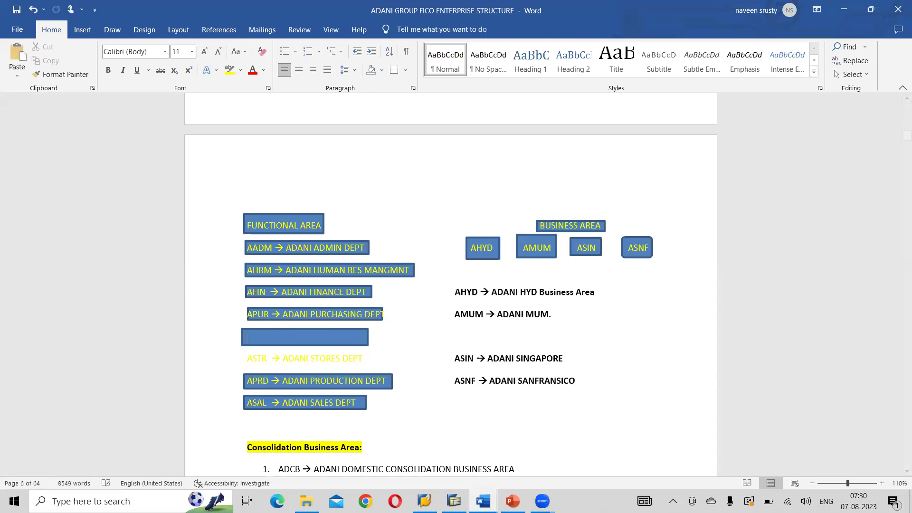
key("ctrl+z")
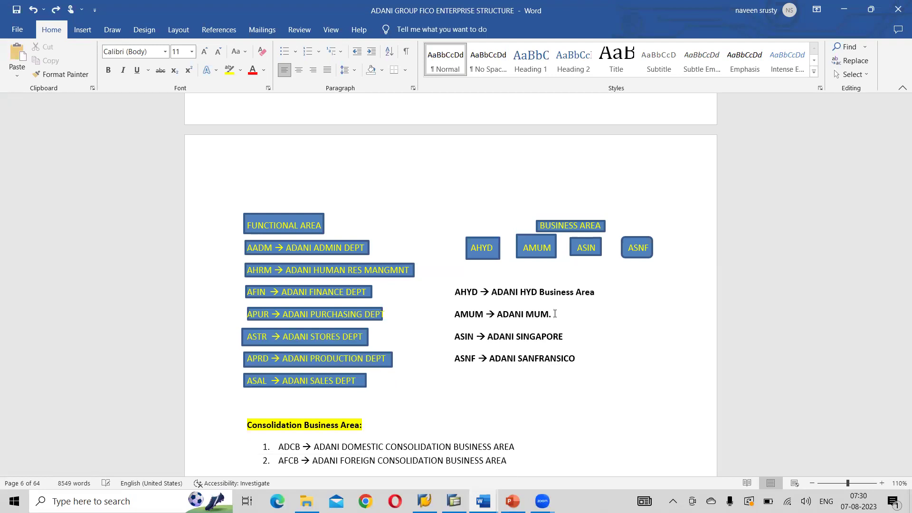
left_click(464, 323)
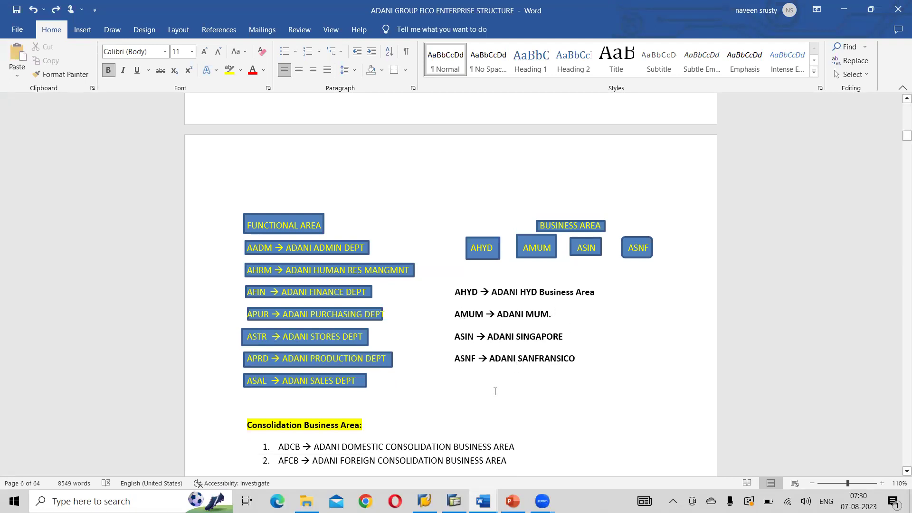
key("ctrl+z")
left_click(527, 415)
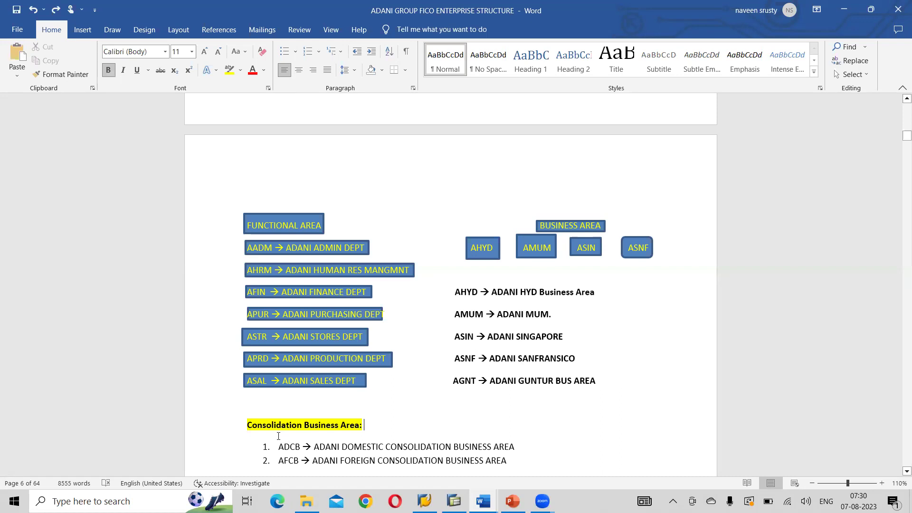
Step: Compare the consolidation business area on the PowerPoint slide with the Word document's business area, functional area, FM area and credit control area entries
key("alt+Tab")
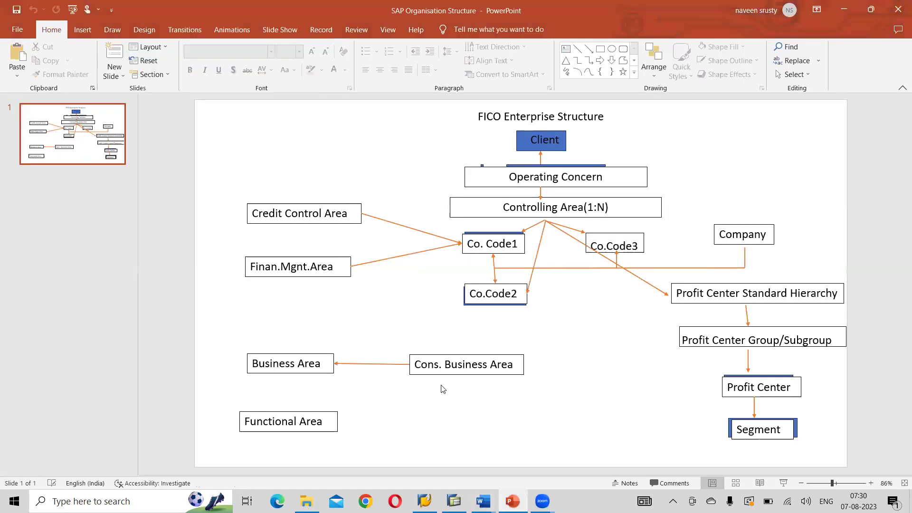
key("alt+Tab")
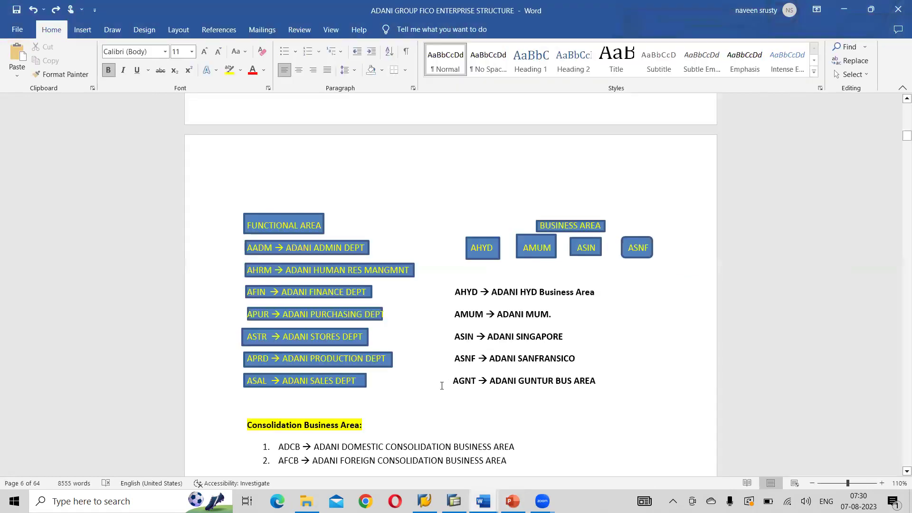
left_click(907, 471)
left_click(906, 471)
left_click(906, 471)
left_click(906, 472)
left_click(906, 471)
left_click(906, 471)
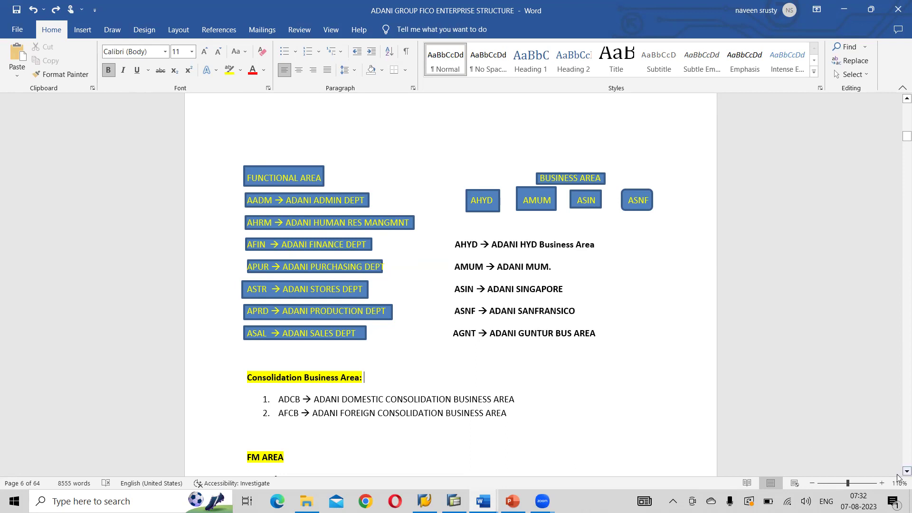
scroll(898, 474, "down", 1)
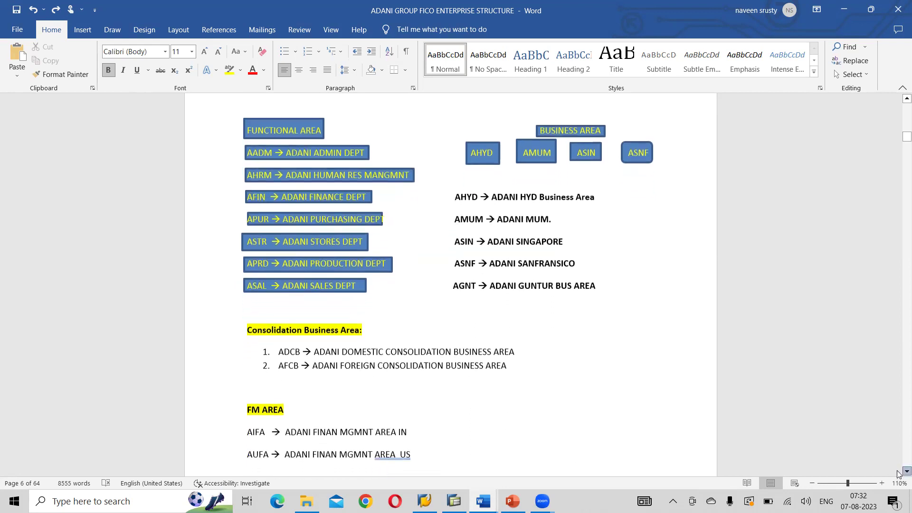
scroll(899, 475, "down", 1)
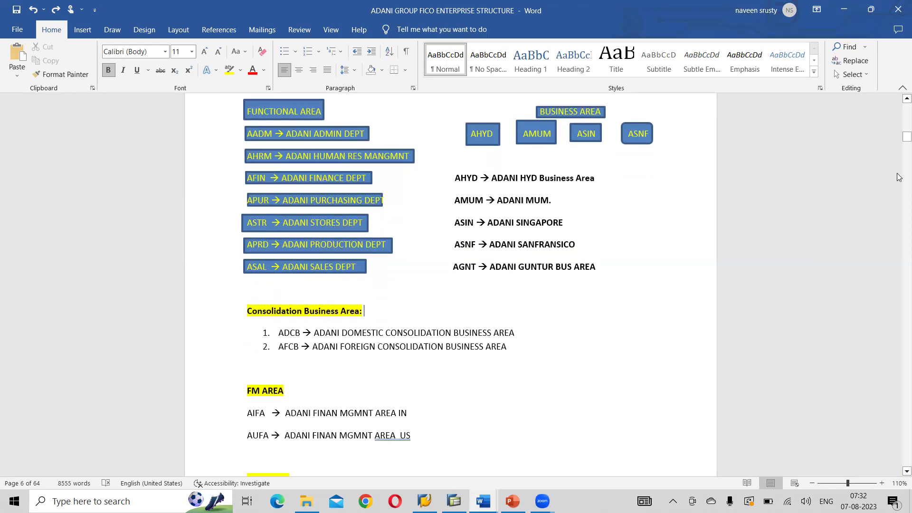
left_click(907, 98)
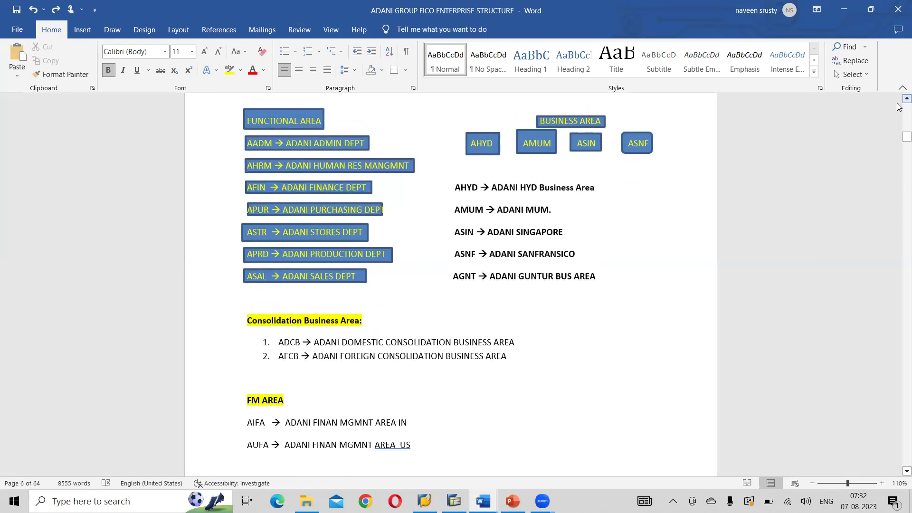
scroll(900, 107, "up", 2)
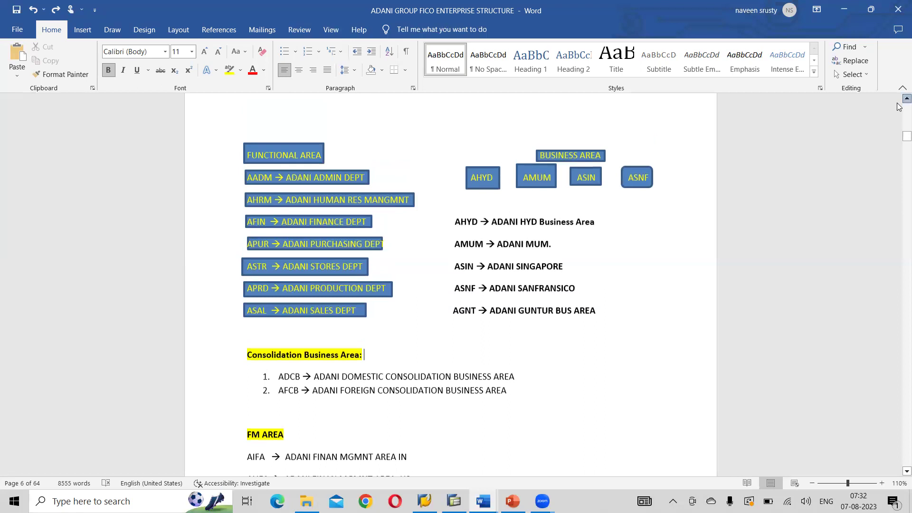
scroll(900, 106, "up", 3)
scroll(899, 106, "up", 4)
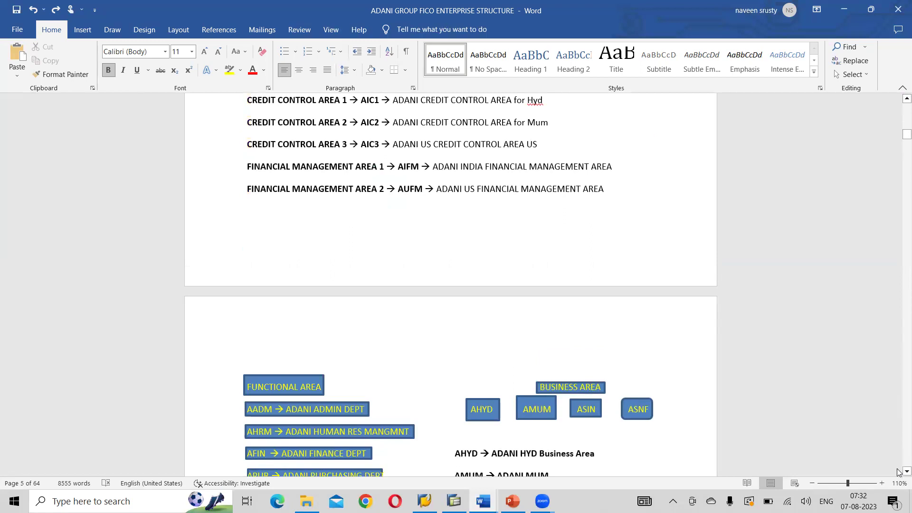
scroll(898, 472, "down", 2)
scroll(900, 474, "down", 2)
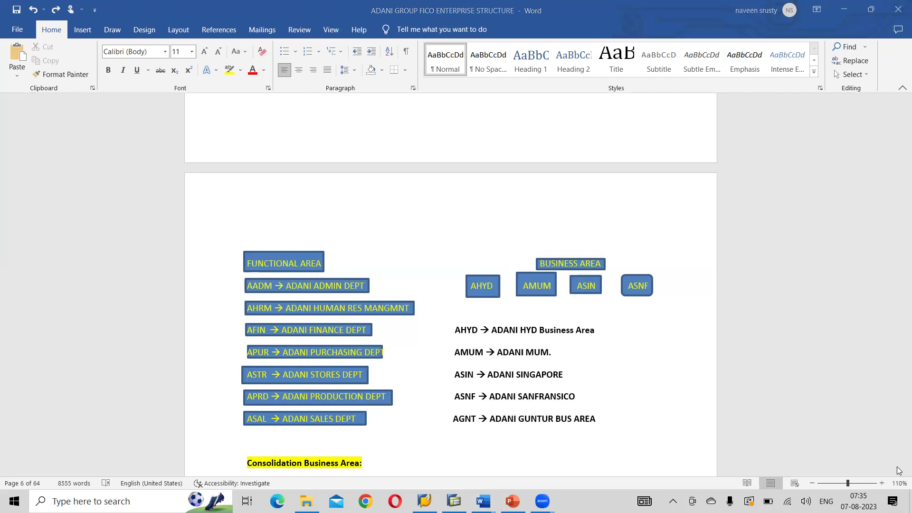
Step: Switch to the ADANI GROUP OF COMPANIES ORG STRUCTURE B0022 document and add blank lines above Cost spent in the Cost Accounting section
key("alt+Tab")
key("alt+Tab")
key("alt+Tab")
key("alt+Tab")
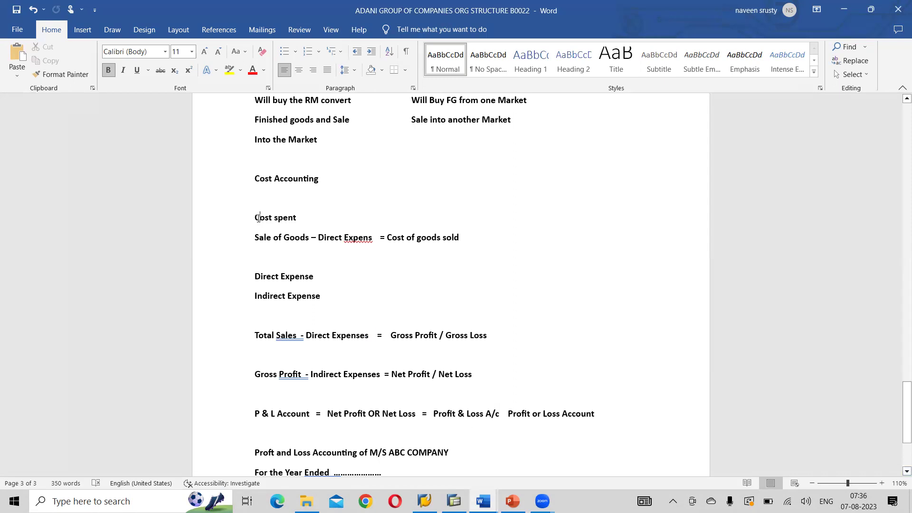
key("Return")
key("Return")
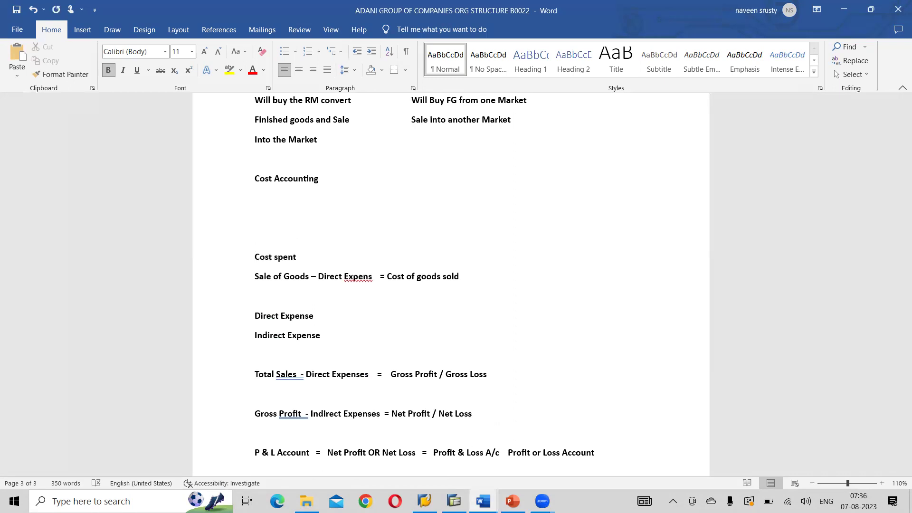
Step: Write "To maintain Machinary in good working condition what every materials are used (Greece, Oil, cotton" under the Cost Accounting heading
type("TO")
key("BackSpace")
key("BackSpace")
type("To maianin")
key("BackSpace")
key("BackSpace")
key("BackSpace")
key("BackSpace")
type("ntain Machiner")
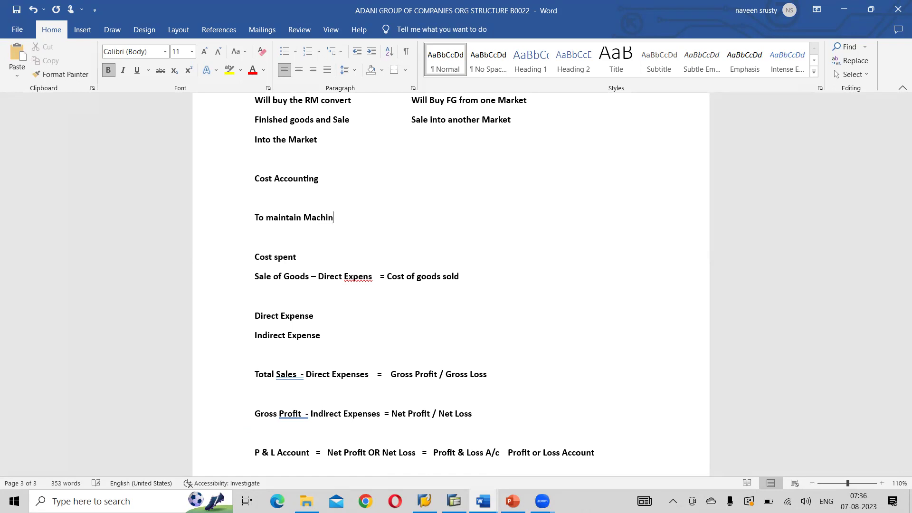
key("BackSpace")
key("BackSpace")
key("BackSpace")
type("ary in good working con")
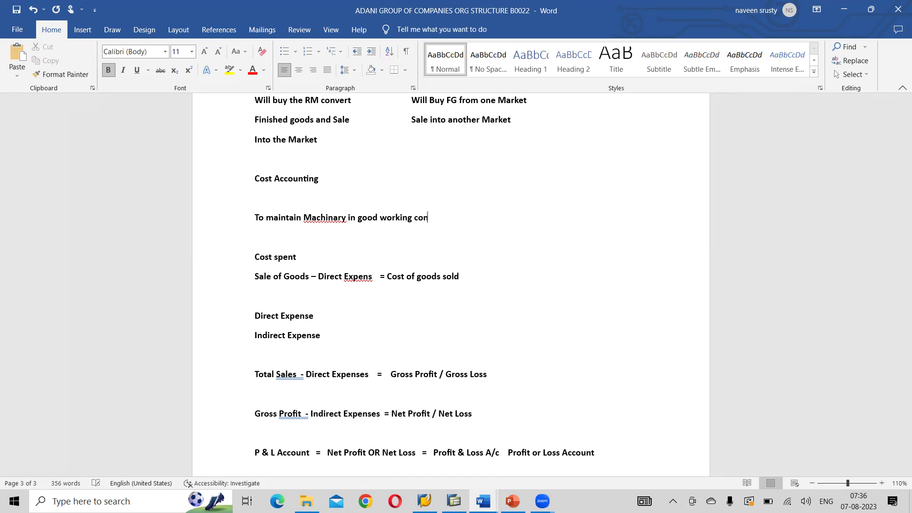
type("dition what every materials")
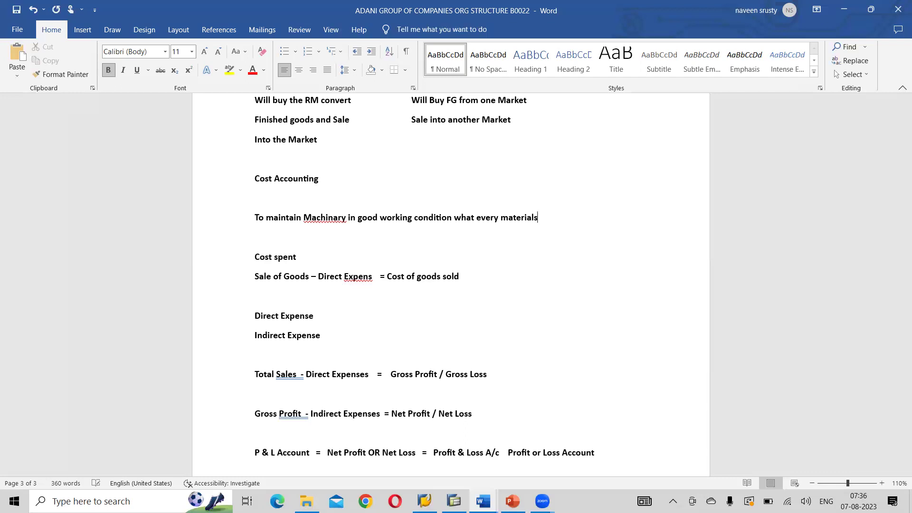
type(" are used (Greece, Ol")
key("BackSpace")
type("il, cotton")
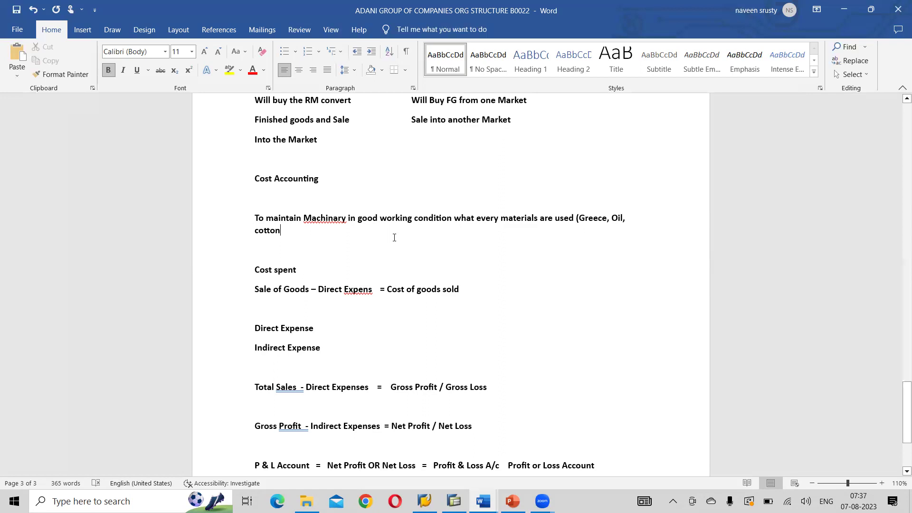
Step: Review the consolidation business area, FM area and segment sections of the FICO enterprise structure document, then examine the slide in PowerPoint
key("alt+Tab")
key("alt+Tab")
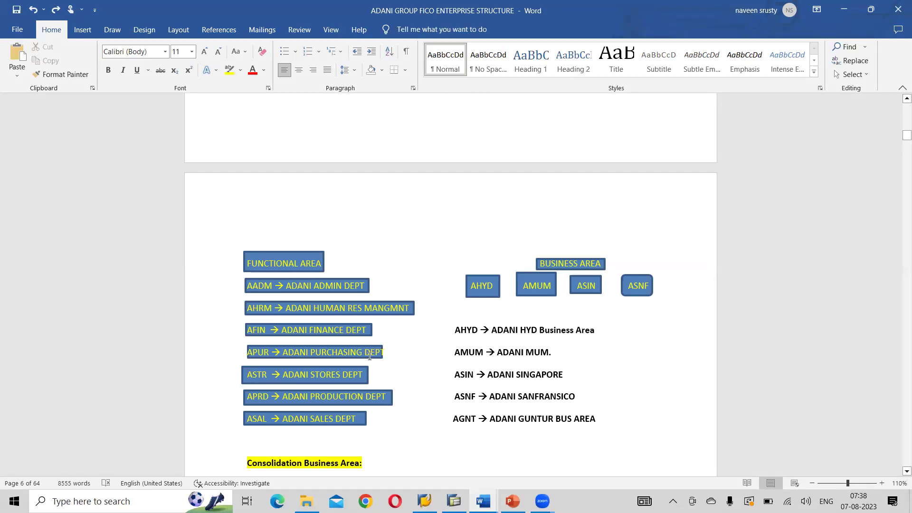
scroll(370, 356, "down", 4)
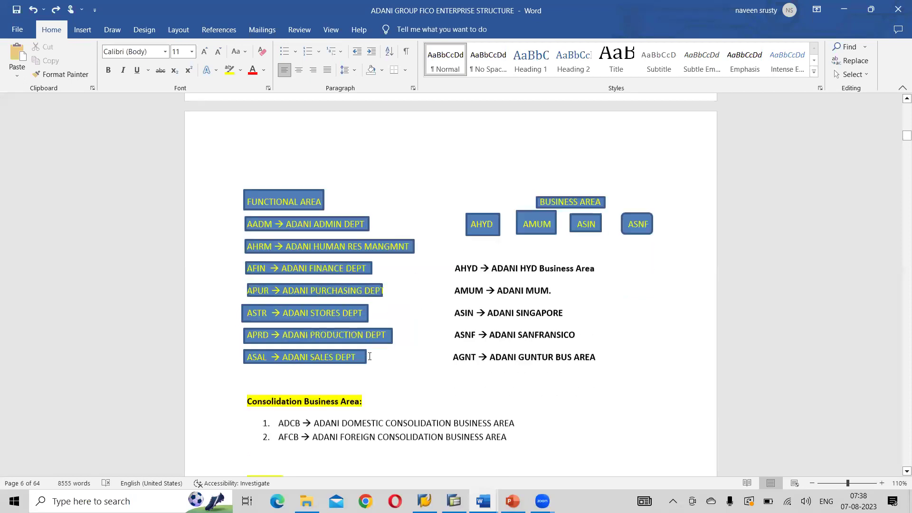
scroll(370, 356, "down", 5)
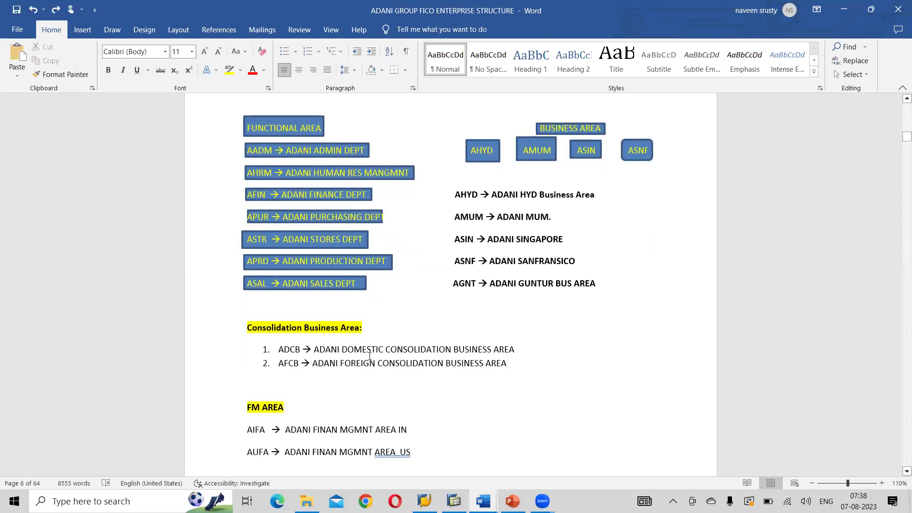
scroll(369, 357, "down", 2)
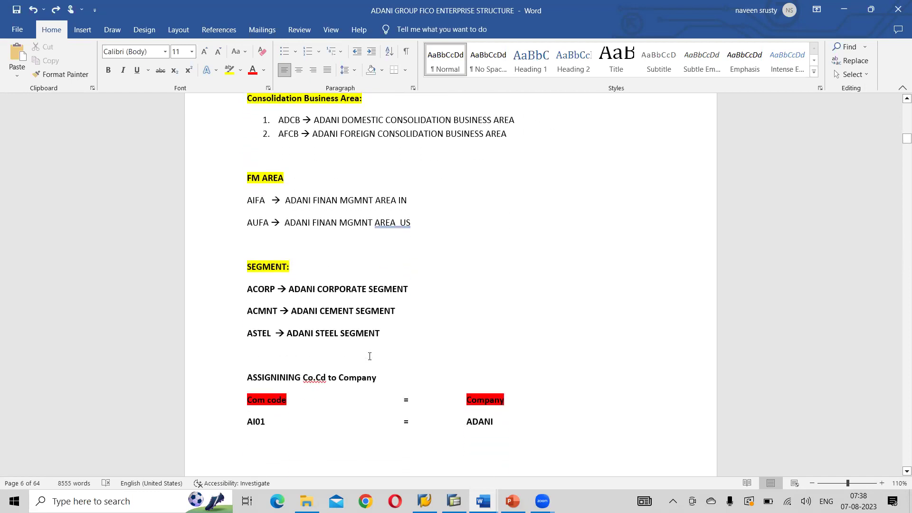
key("alt+Tab")
key("Tab")
key("Tab")
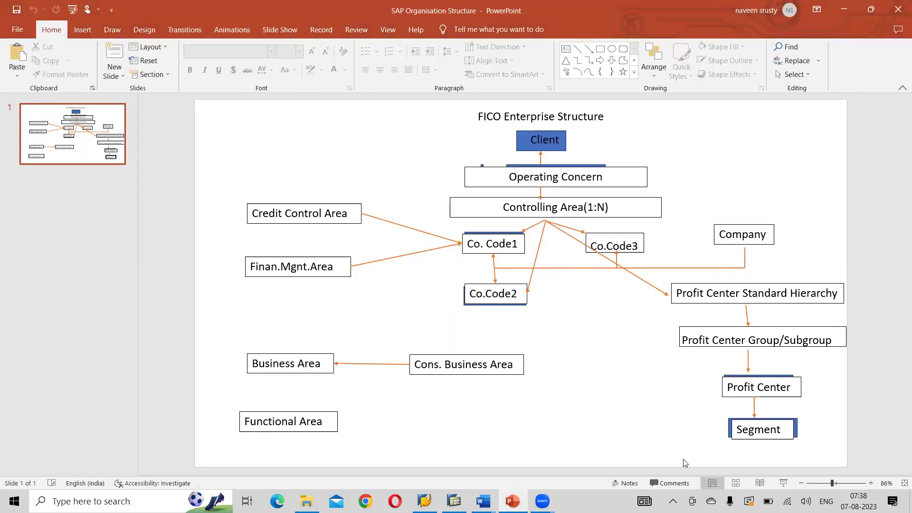
Step: Switch to the ADANI GROUP OF COMPANIES ORG STRUCTURE B0022 document and delete everything from the ENTITY line through the end
key("alt+Tab")
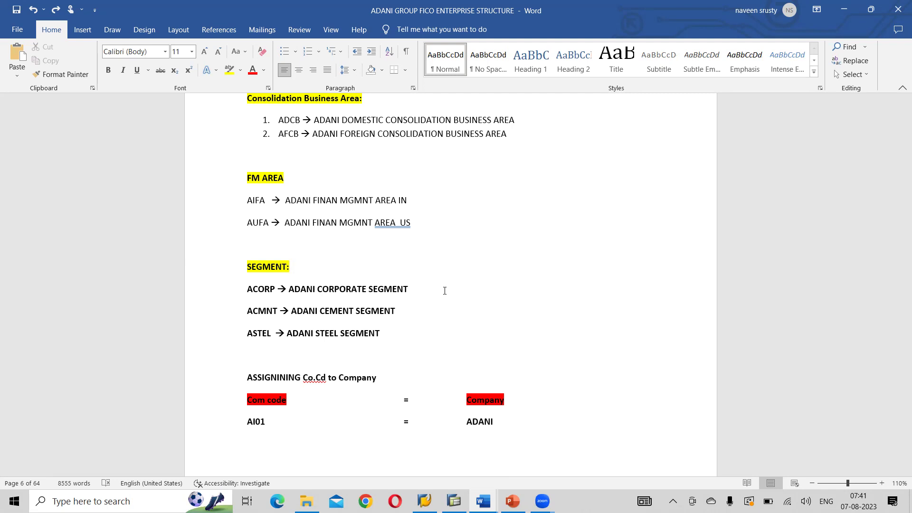
key("alt+Tab")
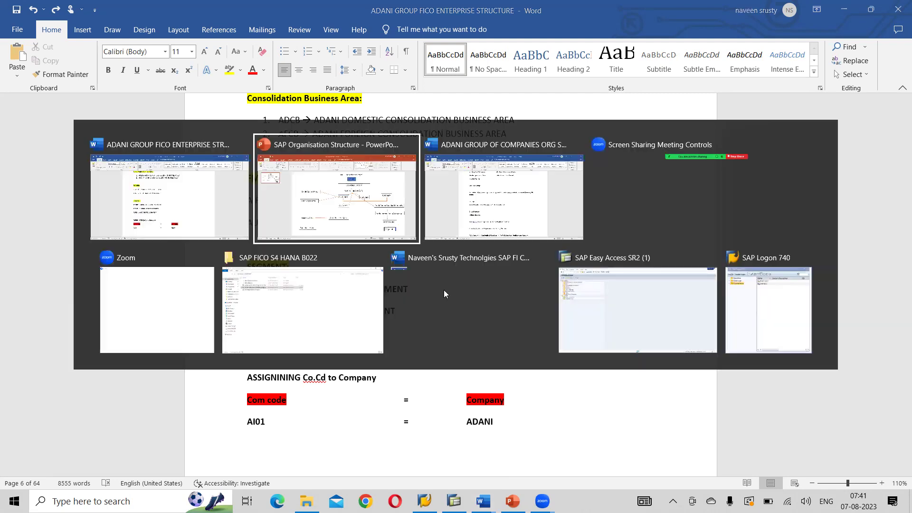
key("alt+Tab")
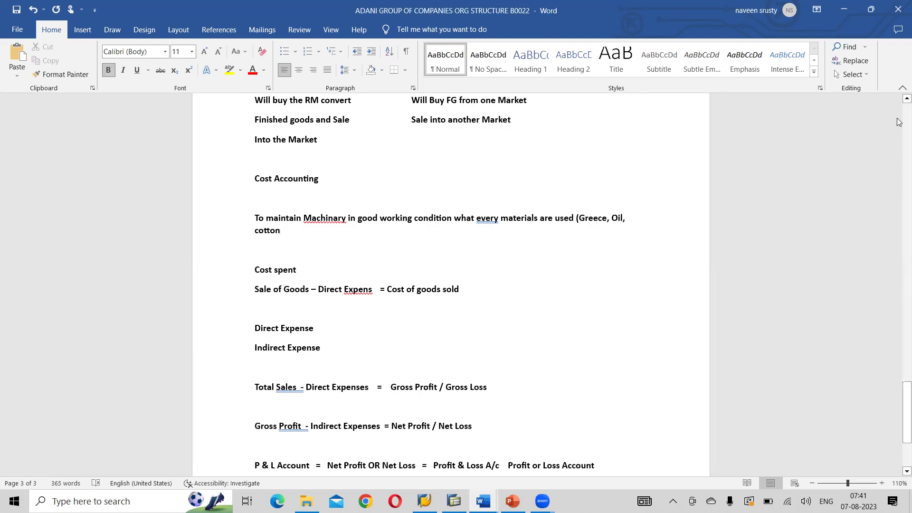
scroll(900, 123, "up", 8)
scroll(900, 123, "up", 8)
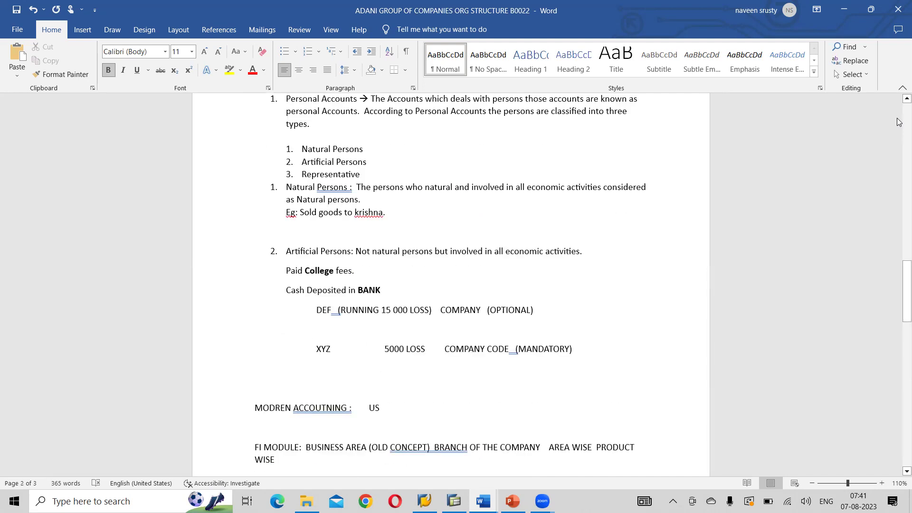
scroll(900, 123, "up", 8)
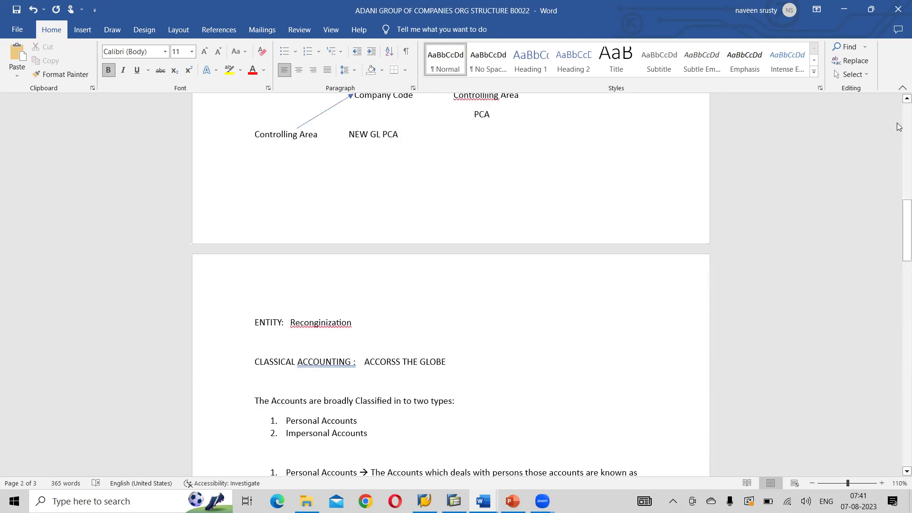
left_click(255, 320)
key("shift+Down")
key("shift+Down")
key("shift+Down")
key("shift+Down")
key("shift+Down")
key("shift+Down")
key("shift+Down")
key("shift+Down")
key("shift+Down")
key("shift+Down")
key("shift+Down")
key("shift+Down")
key("shift+Down")
key("shift+Down")
key("shift+Down")
key("shift+Down")
key("shift+Down")
key("shift+Down")
key("shift+Down")
key("shift+Down")
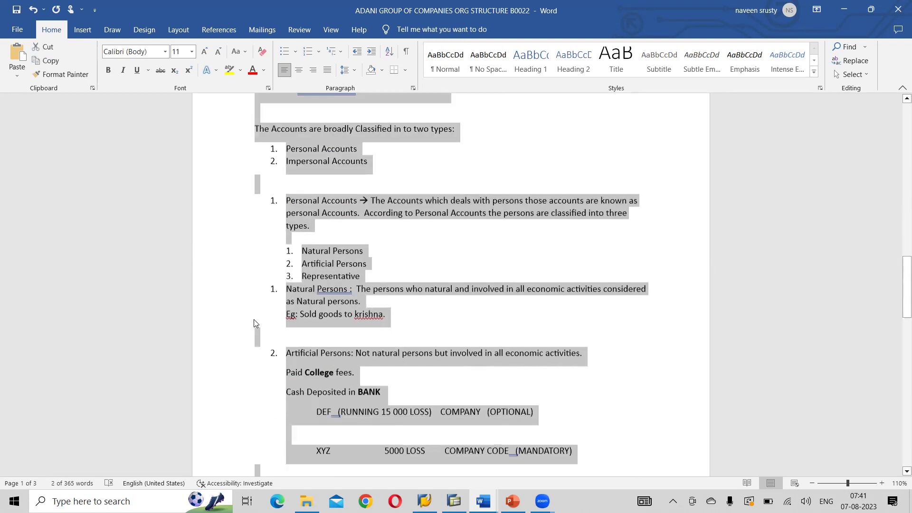
key("shift+Down")
key("shift+Down")
key("shift+Down")
key("shift+Down")
key("shift+Down")
key("shift+Down")
key("shift+Down")
key("shift+Down")
key("shift+Down")
key("shift+Down")
key("shift+Down")
key("shift+Down")
key("shift+Down")
key("shift+Down")
key("shift+Down")
key("shift+Down")
key("shift+Down")
key("shift+Down")
key("shift+Down")
key("shift+Down")
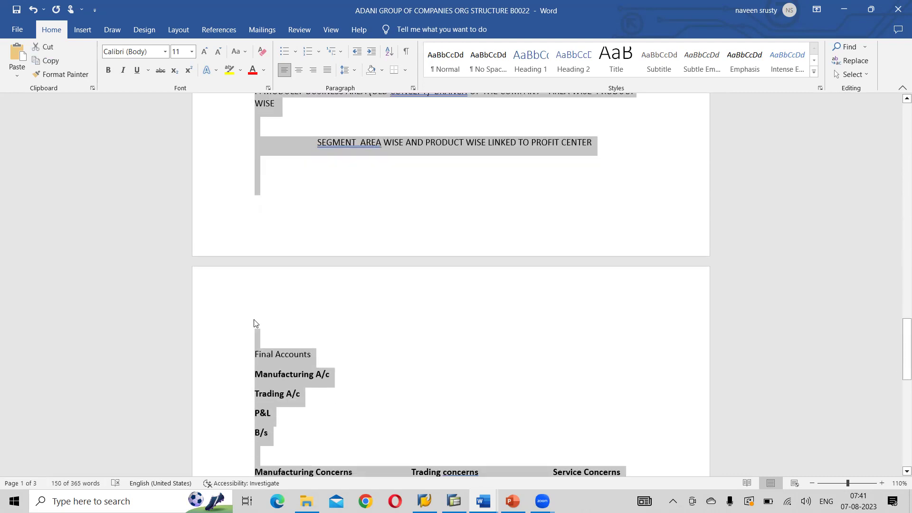
key("shift+Down")
key("shift+Down")
key("shift+Down")
key("shift+Down")
key("shift+Down")
key("shift+Down")
key("shift+Down")
key("shift+Down")
key("shift+Down")
key("shift+Down")
key("shift+Down")
key("shift+Down")
key("shift+Down")
key("shift+Down")
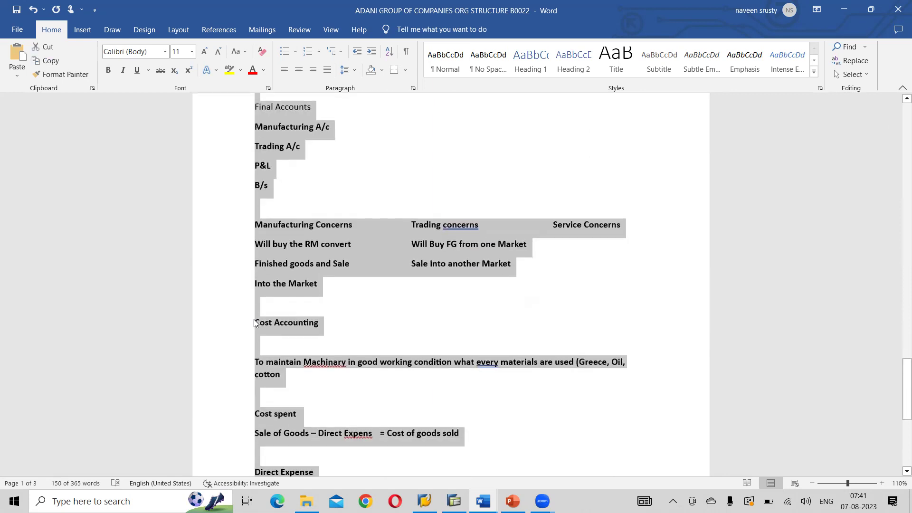
key("shift+Down")
key("shift+Down")
key("shift+Down")
key("shift+Down")
key("shift+Down")
key("shift+Down")
key("shift+Down")
key("shift+Down")
key("shift+Down")
key("shift+Down")
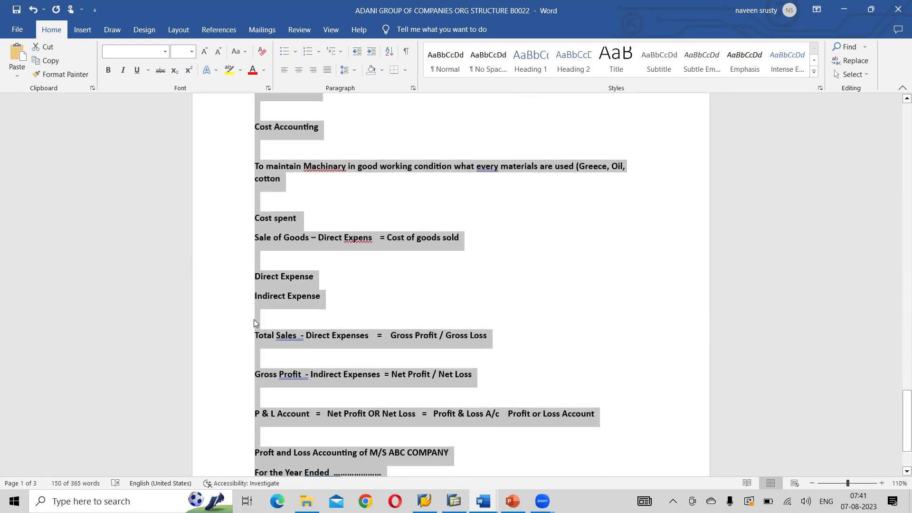
key("Delete")
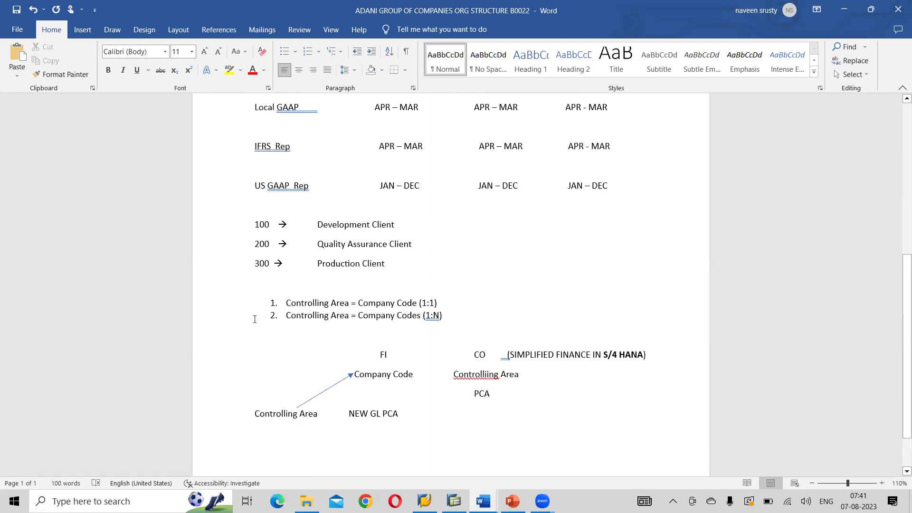
Step: Add the heading "General Settings" in bold on a new page after the Controlling Area notes
scroll(378, 459, "down", 4)
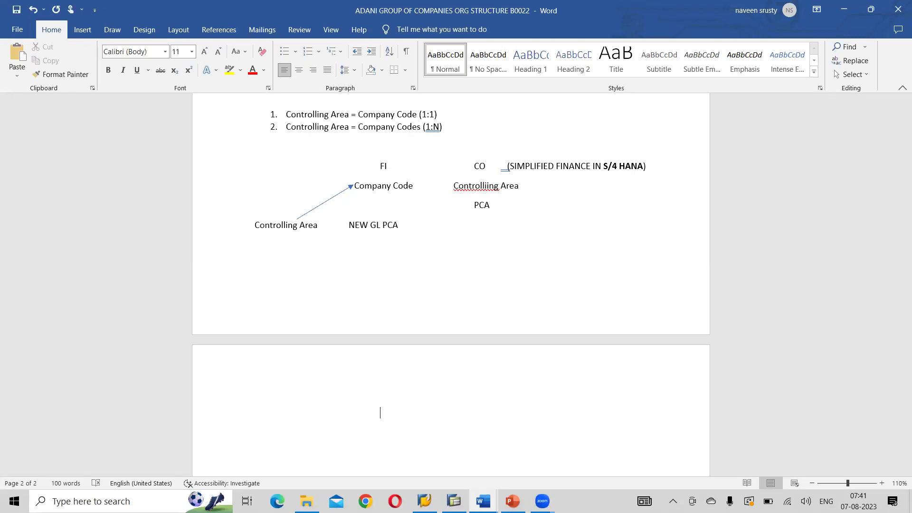
type("General Settings")
key("shift+Left")
key("shift+Left")
key("shift+Left")
key("shift+Left")
key("shift+Left")
key("shift+Left")
key("shift+Left")
key("shift+Left")
key("shift+Left")
key("shift+Left")
key("shift+Left")
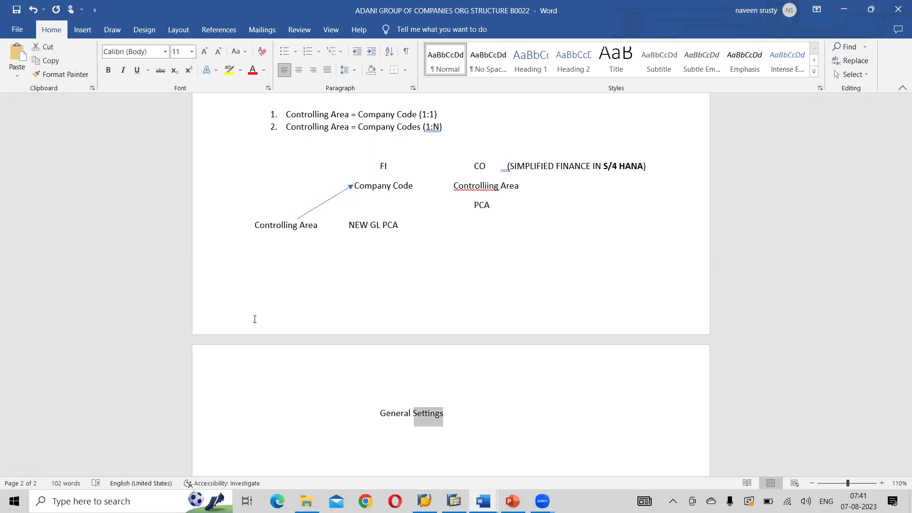
key("shift+Left")
key("shift+Left")
key("shift+Left")
key("shift+Left")
key("shift+Left")
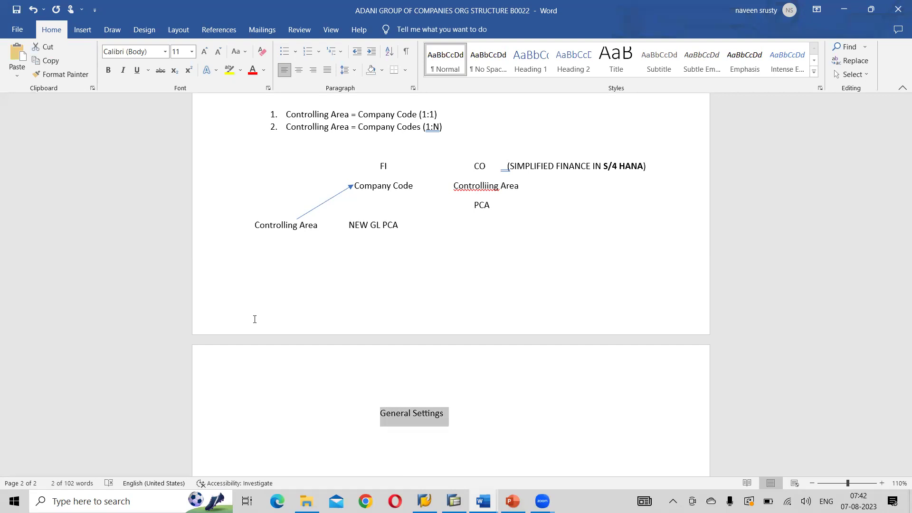
key("ctrl+b")
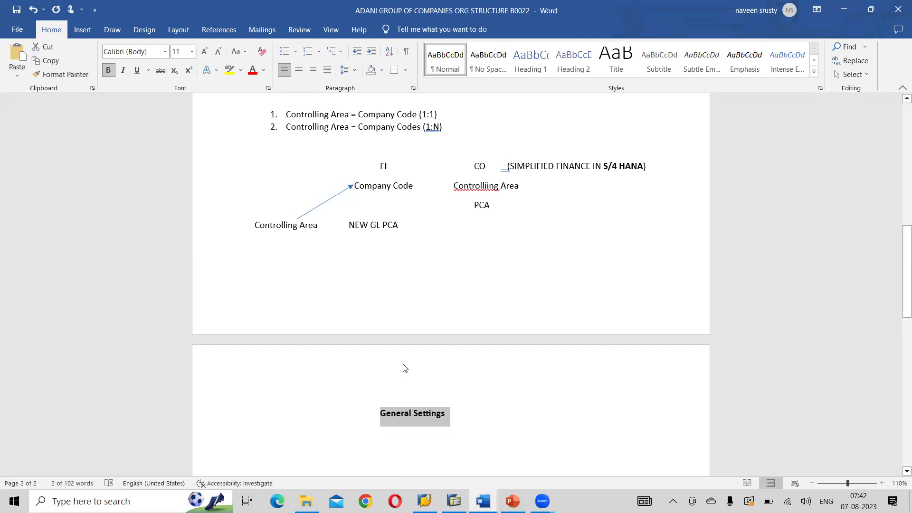
Step: Below the General Settings heading, add an arrow-bulleted "Country Settings" line with columns IN and US
left_click(493, 423)
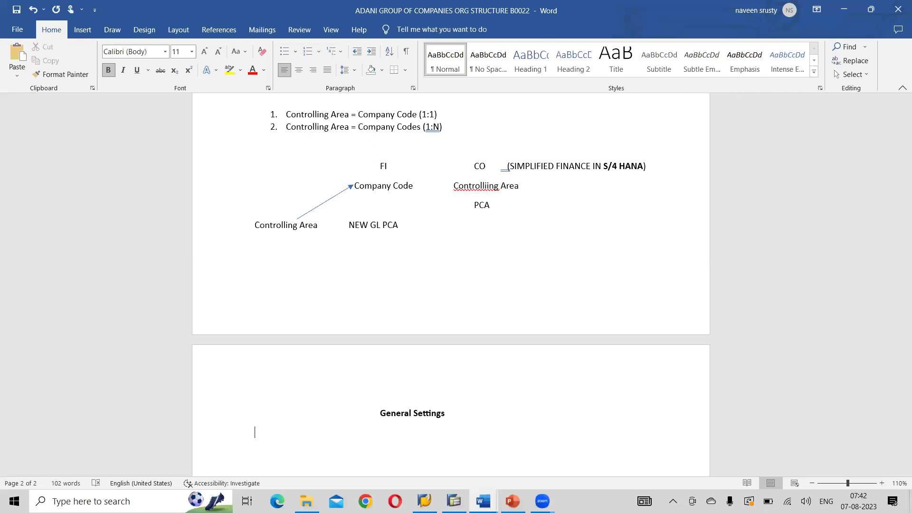
type("==?")
key("BackSpace")
type(">")
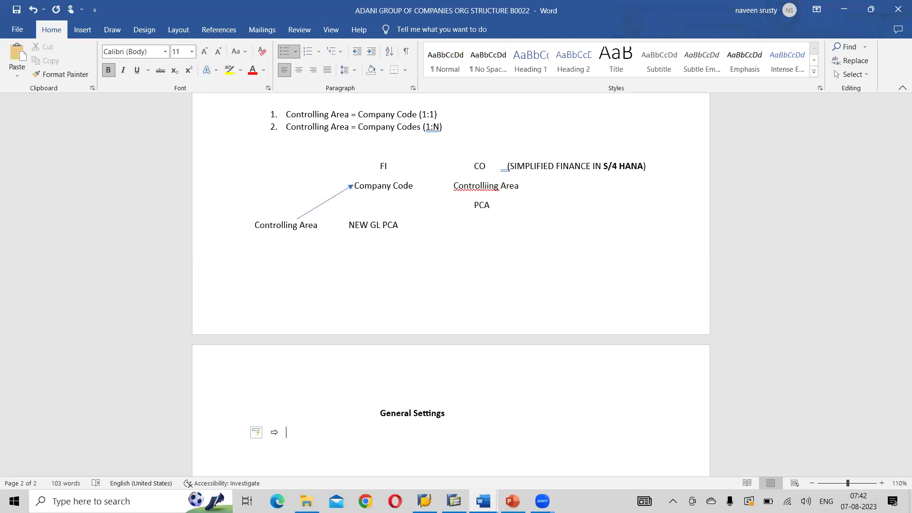
type("Country Settings\tIN\tUS")
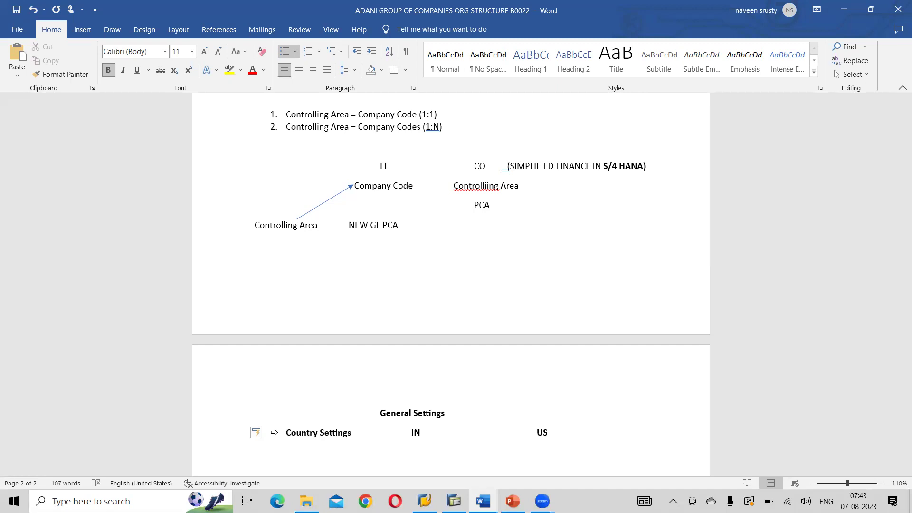
Step: Add an indented arrowhead bullet "Tax" under Country Settings, with TAXINN for IN and TAXUS for US
key("Return")
key("BackSpace")
type(">")
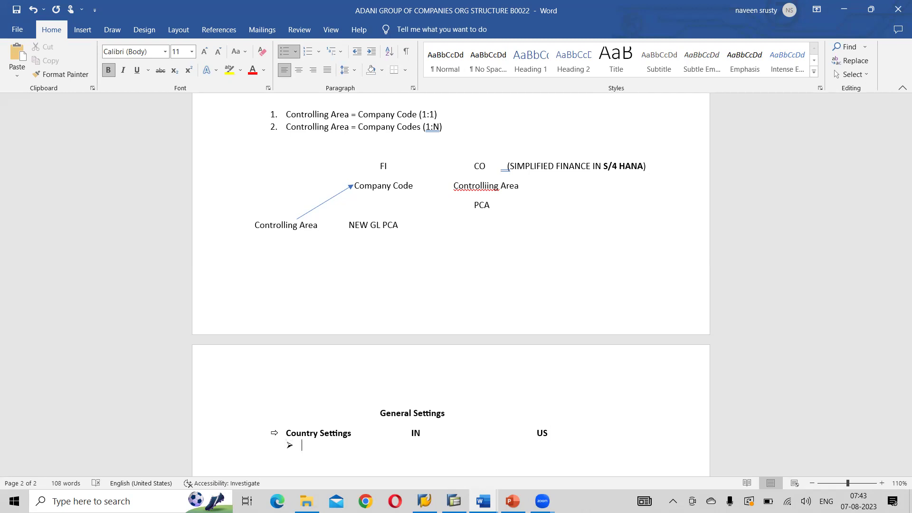
key("BackSpace")
type(">")
type(" Tax")
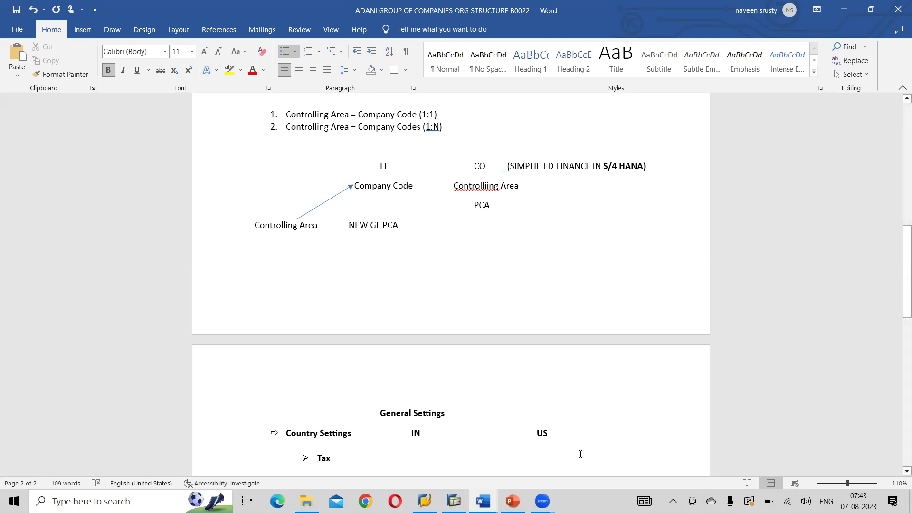
key("Tab")
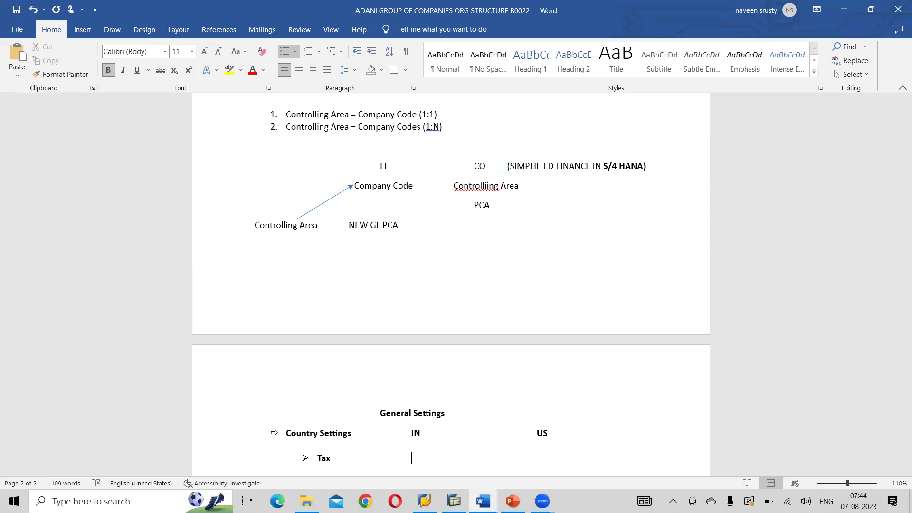
type("TAX")
key("Delete")
type("TAX")
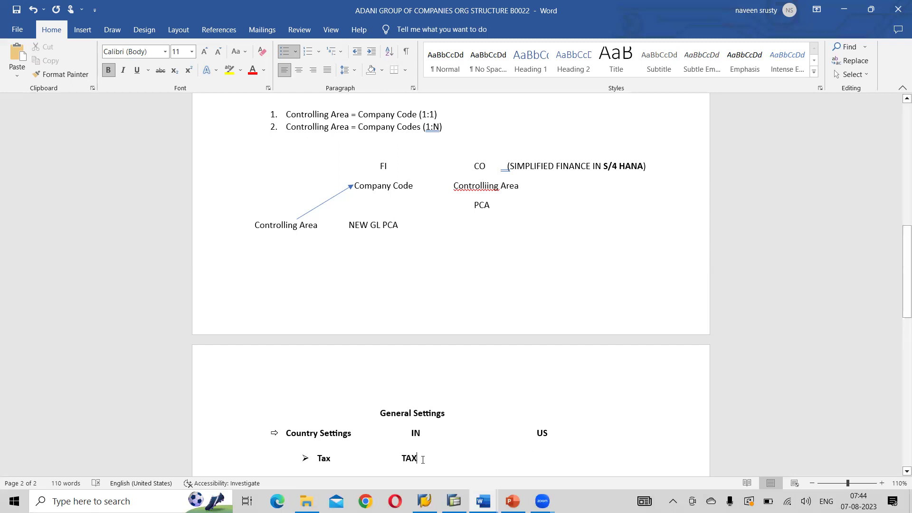
type("IN")
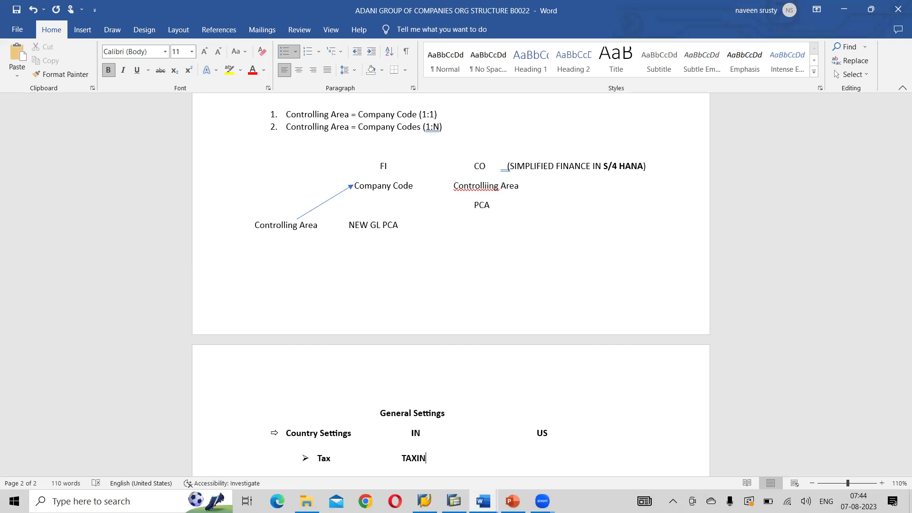
type("N")
type("TAXUS")
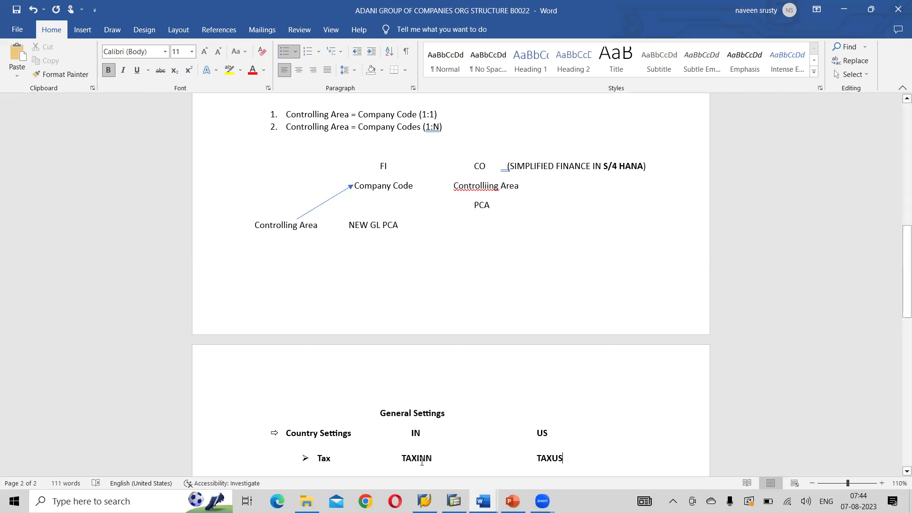
Step: Add a "Date Format" bullet below Tax with DD.MM.YYYY for IN and MM/DD/YYYY for US
key("Return")
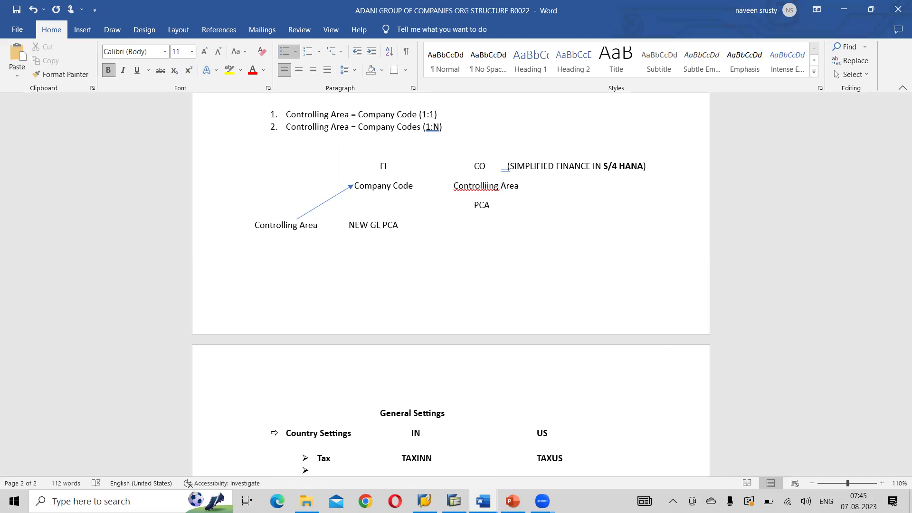
type("D")
key("BackSpace")
type("Date Format     DD.MM.YYYY     ")
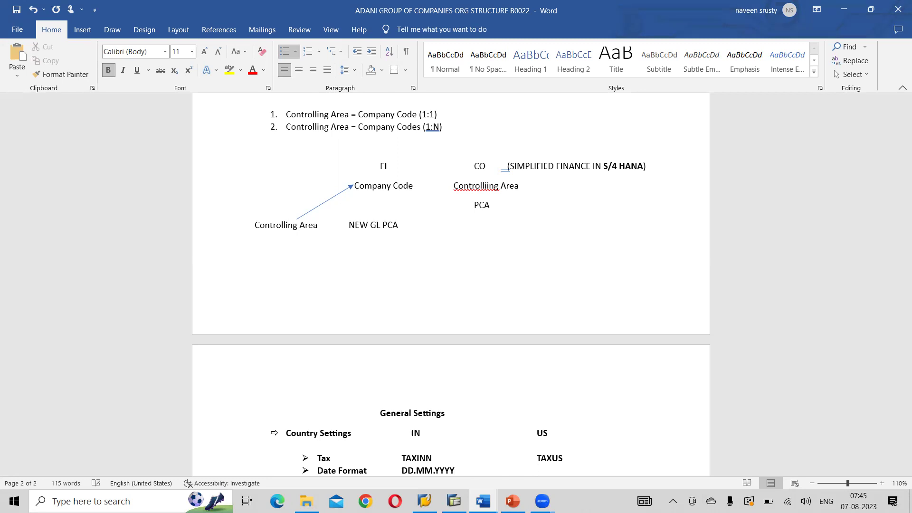
type("MM/DD/YYYY")
key("Return")
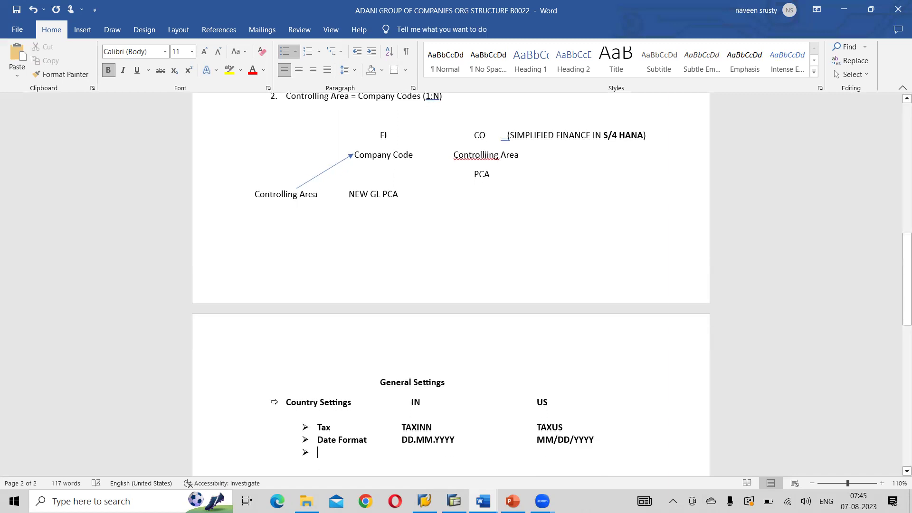
Step: Add a "Decimal Nota" bullet below Date Format with 1,234,567.89 in the IN column
type("Dei")
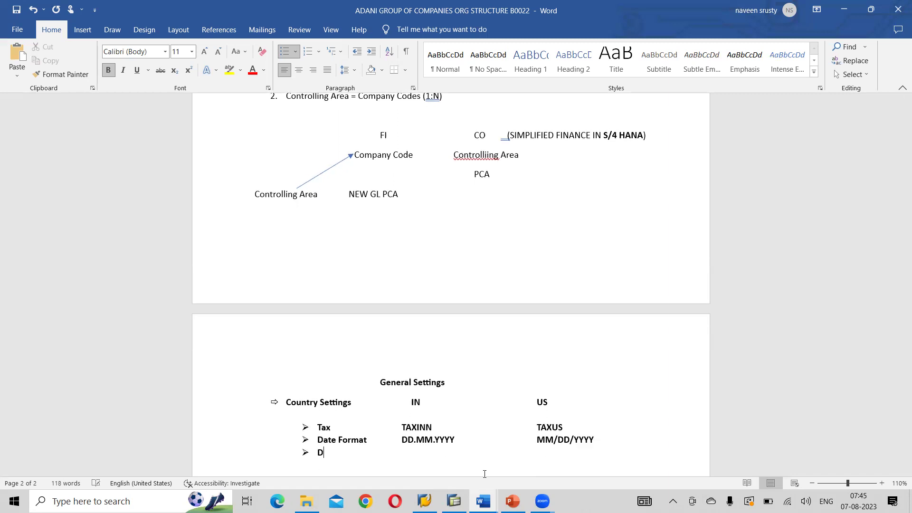
key("BackSpace")
type("cimal ")
type("Nota")
type("1,we")
key("BackSpace")
key("BackSpace")
type("234,567")
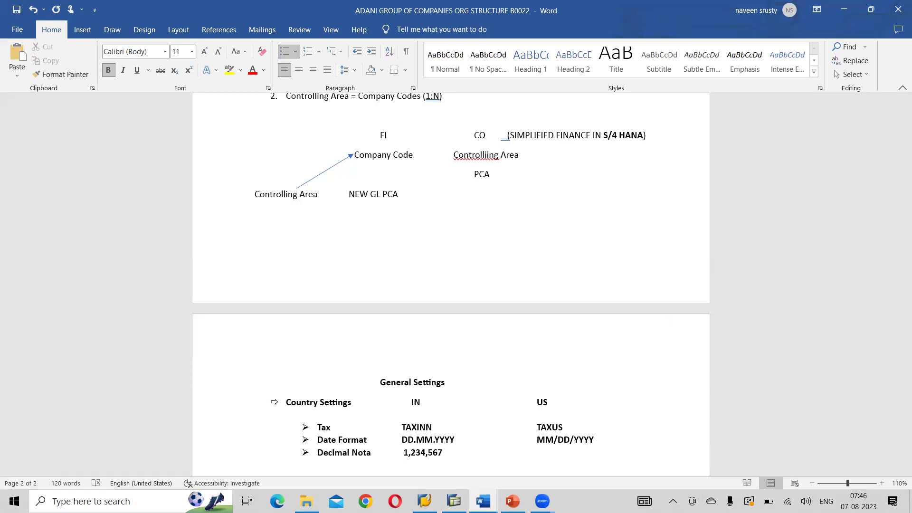
type(".89")
Step: Copy the decimal notation value from the IN column into the US column of the same line
key("shift+Left")
key("shift+Left")
key("shift+Left")
key("shift+Left")
key("shift+Left")
key("shift+Left")
key("shift+Left")
key("shift+Left")
key("shift+Left")
key("shift+Left")
key("shift+Left")
key("shift+Left")
key("ctrl+c")
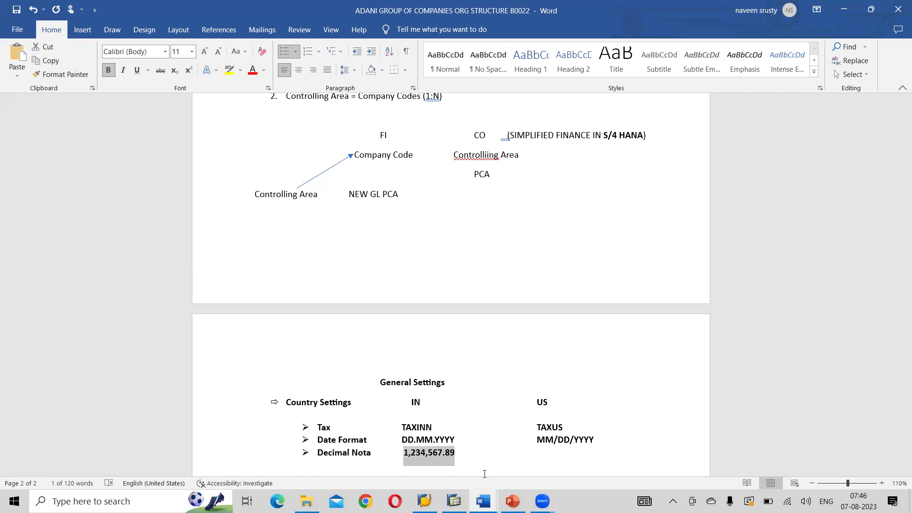
left_click(485, 474)
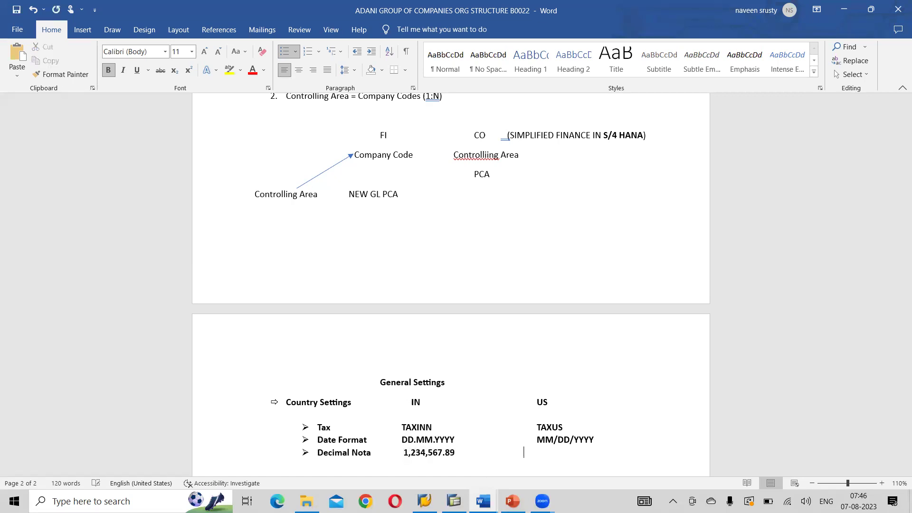
key("ctrl+v")
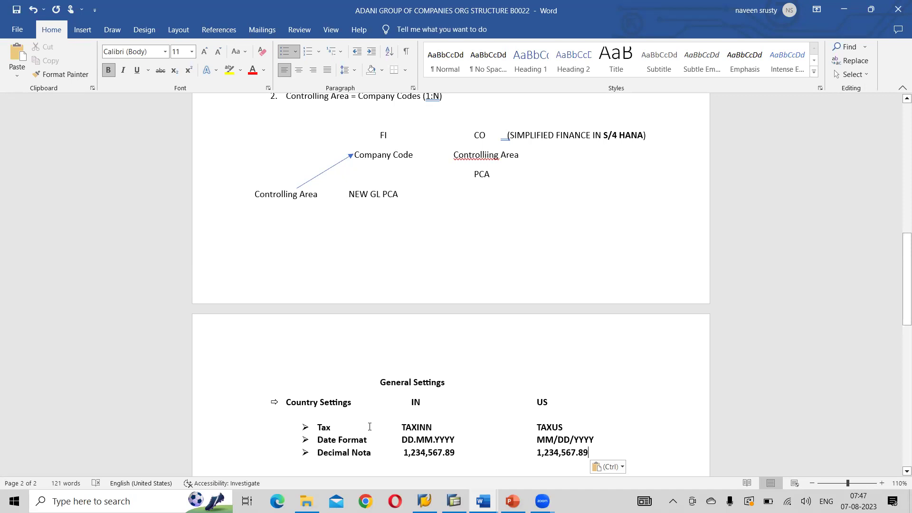
Step: End the Country Settings sub-list, leave a blank line and add an arrow-bulleted "Region Settings" line
key("Return")
key("Return")
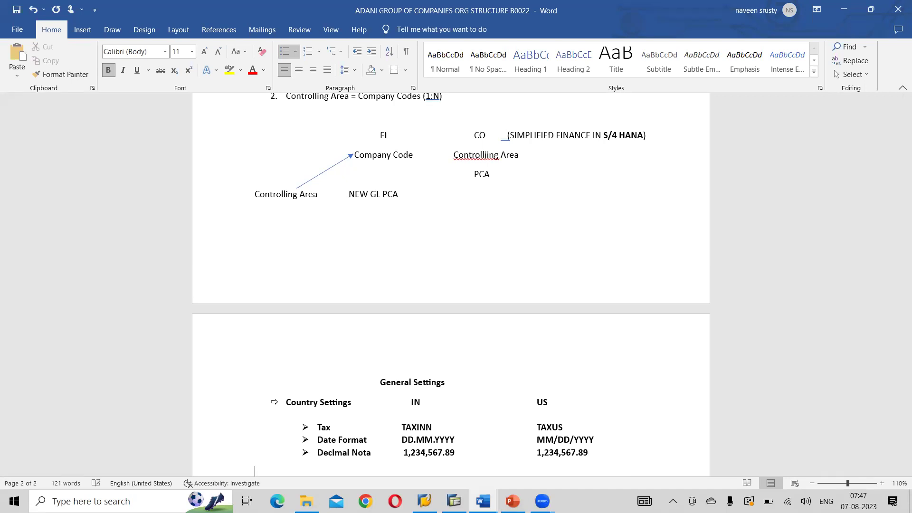
key("Return")
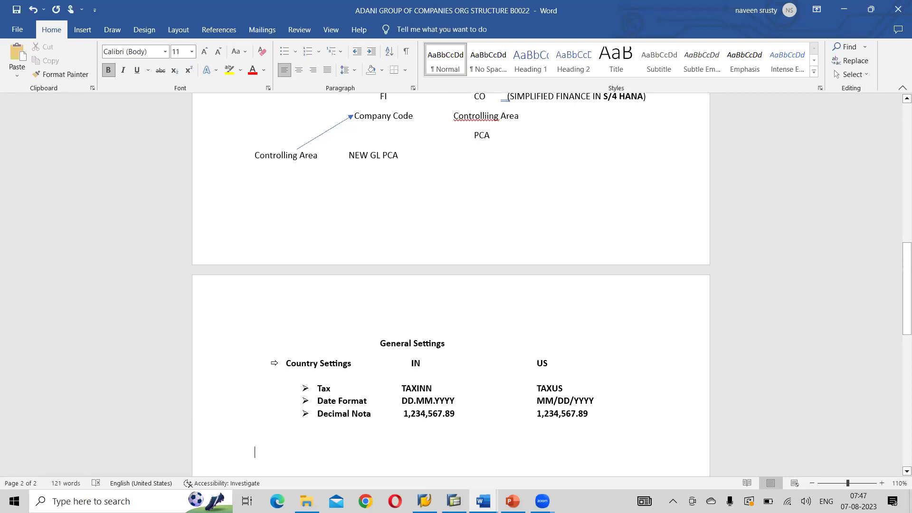
type("==>")
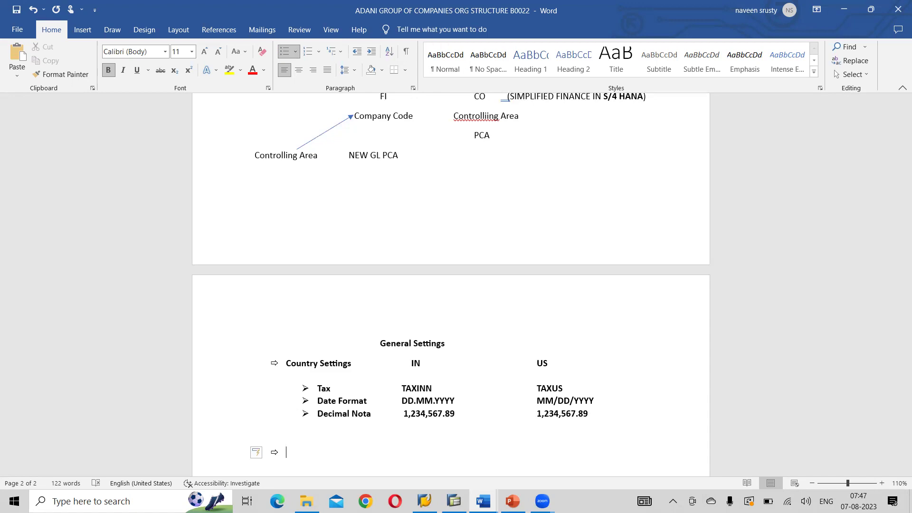
type(" Region Settings")
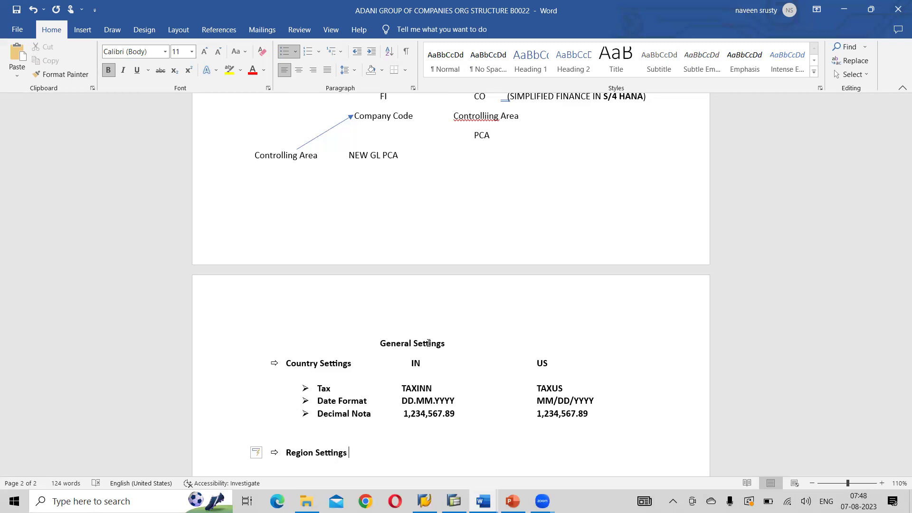
Step: Add an unbulleted, indented line "36 – Telangana" under Region Settings in the IN column
key("Return")
key("BackSpace")
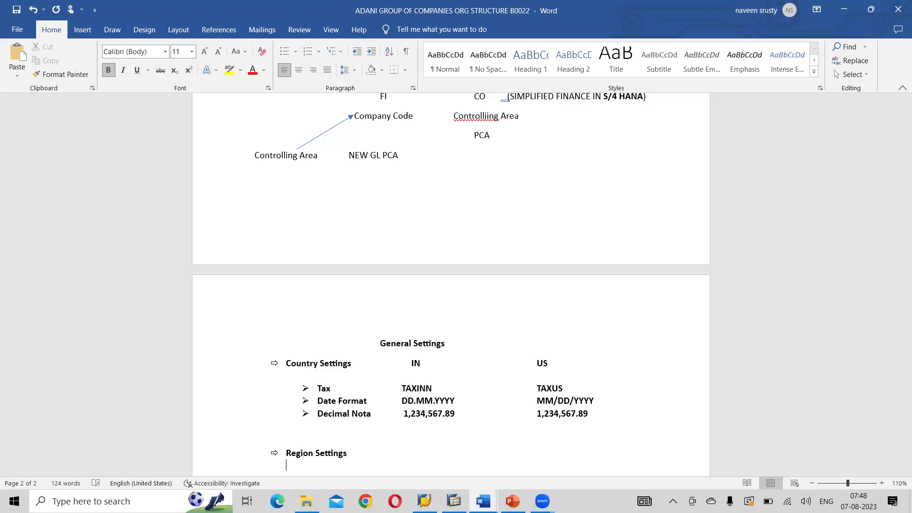
key("Tab")
type("36")
type(" - ")
type("Tele")
key("BackSpace")
type("angna")
key("BackSpace")
key("BackSpace")
type("ana")
key("Return")
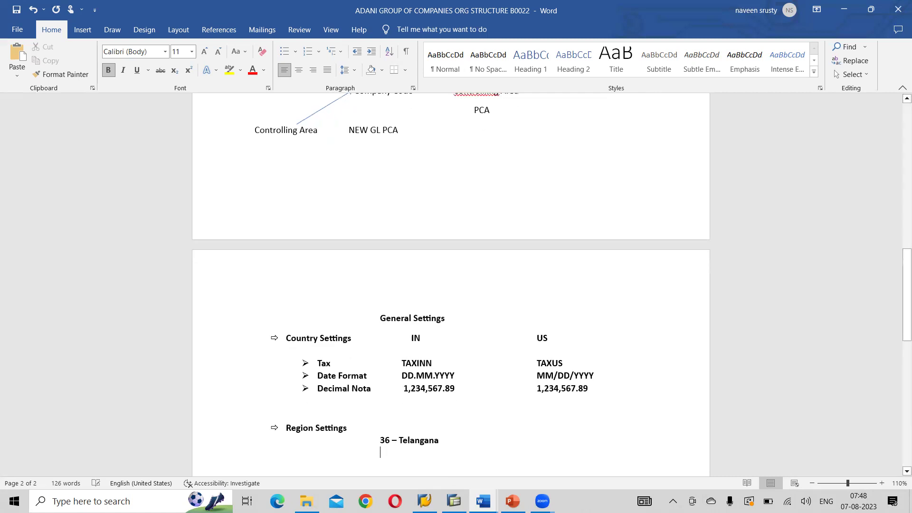
Step: List "37- Andhra" and "13 - Maharashtra" on separate lines below the Telangana region
type("37")
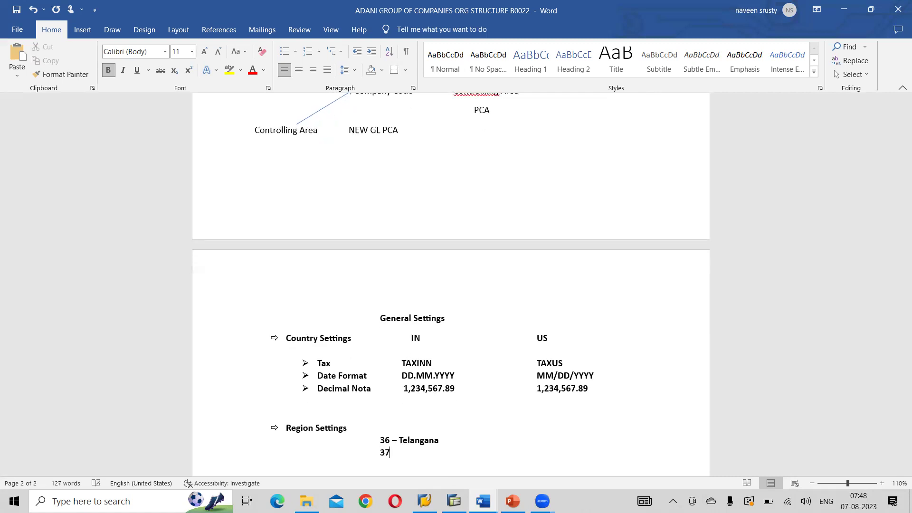
type("- Ar")
type("dhra")
key("Return")
type("13-")
key("BackSpace")
type("- Maharashtra")
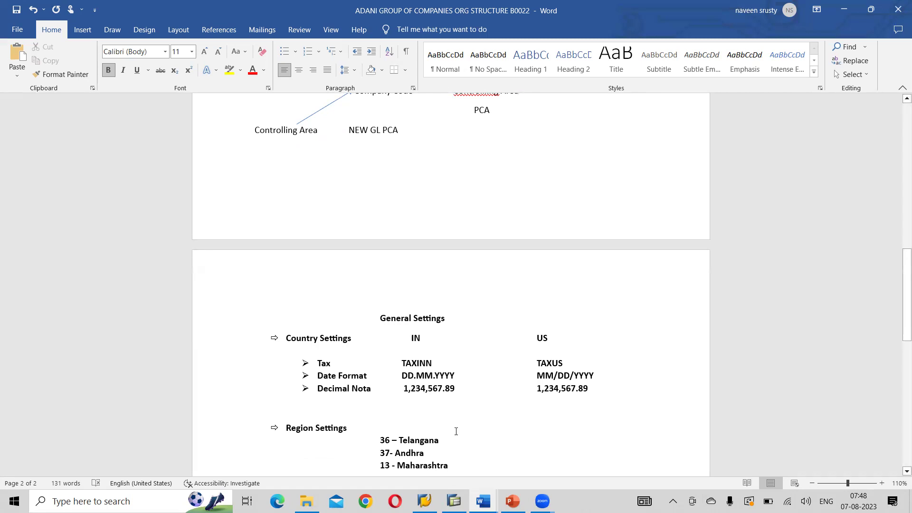
Step: Enter "CA - Califorina" in the US column on the Telangana line
key("Tab")
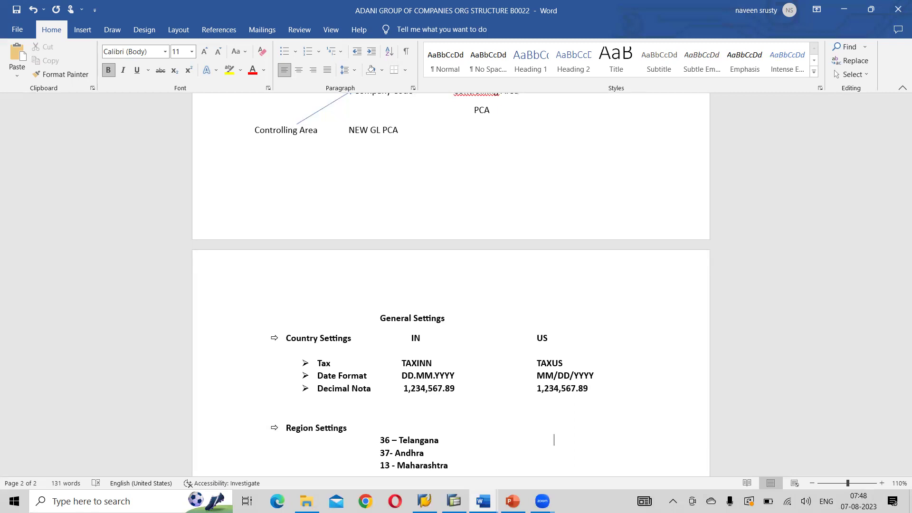
key("BackSpace")
type("CA - Califorina")
Step: Highlight the "General Settings" heading in yellow
mouse_move(424, 502)
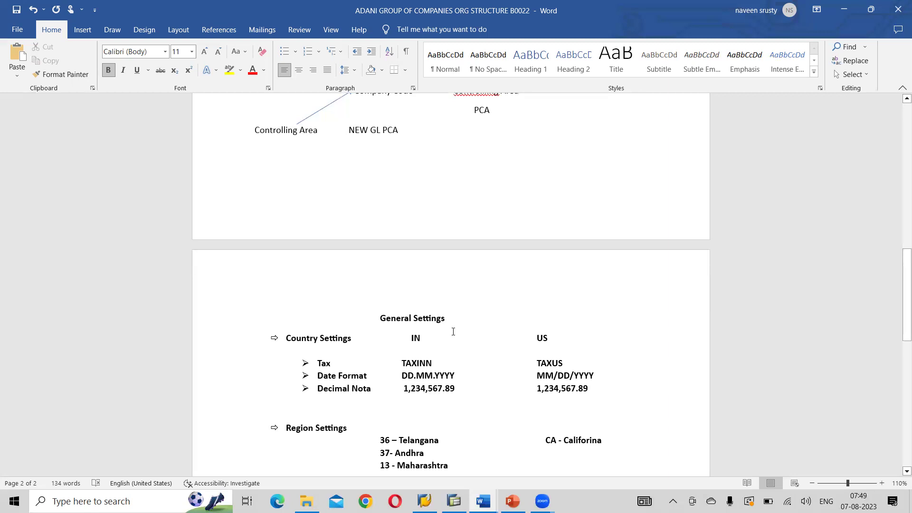
left_click_drag(449, 319, 387, 319)
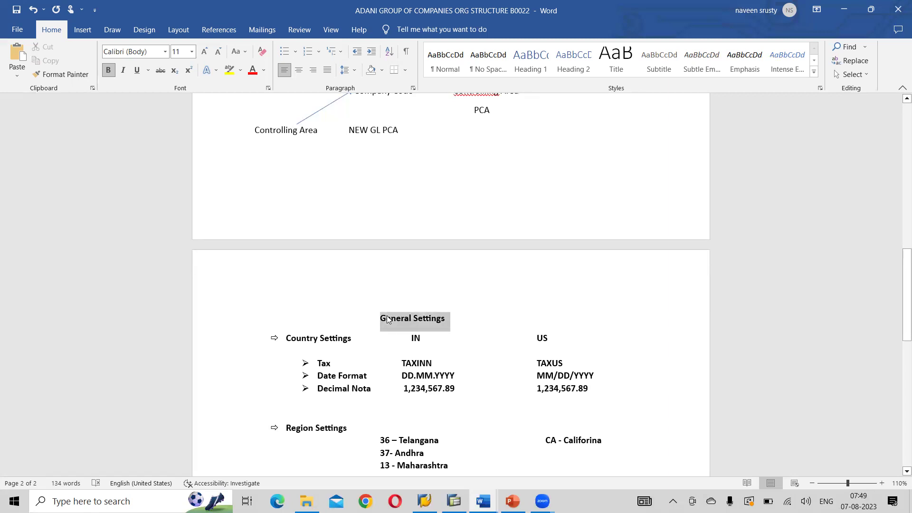
left_click(230, 72)
Step: Add an arrow-bulleted "Currency Settings" line below the regions, with INR for IN and USD for US
left_click(460, 469)
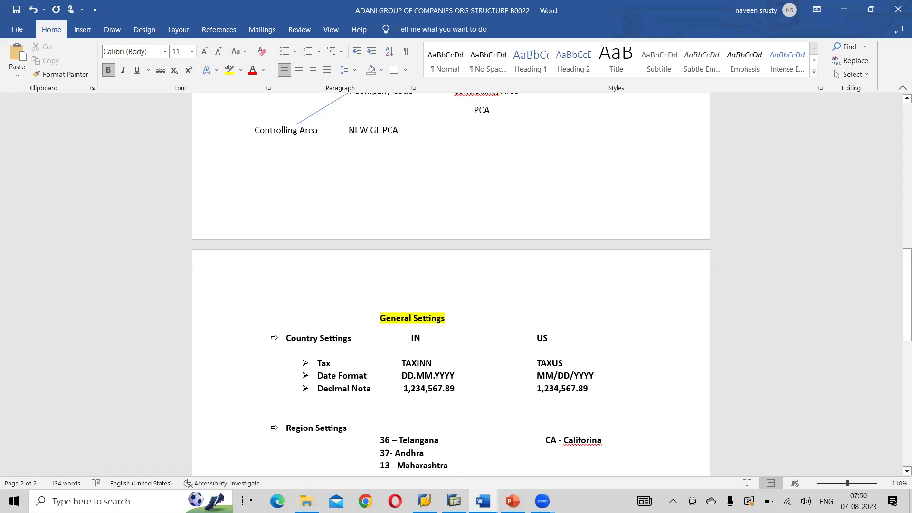
key("Return")
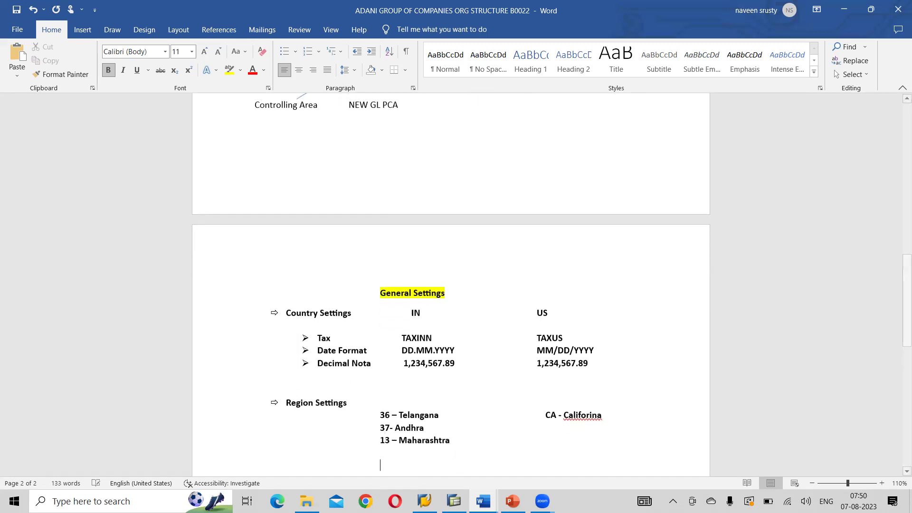
scroll(451, 285, "down", 1)
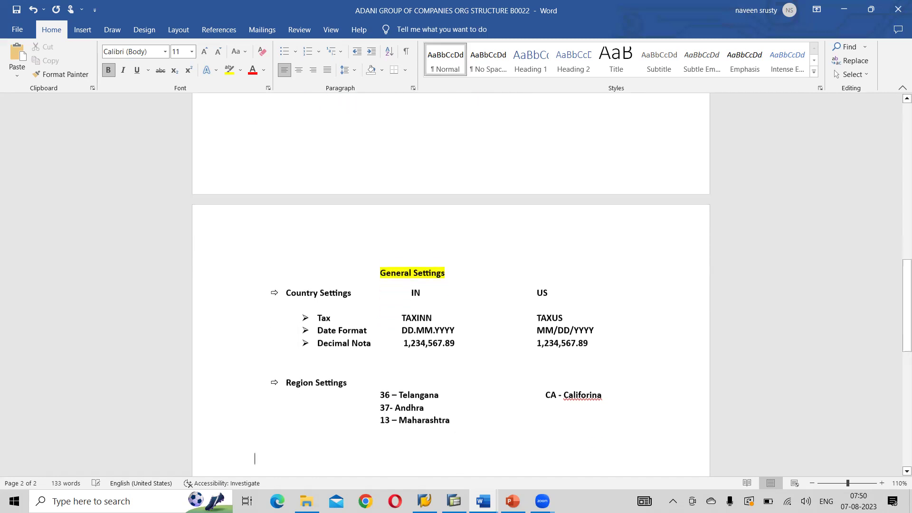
type("==")
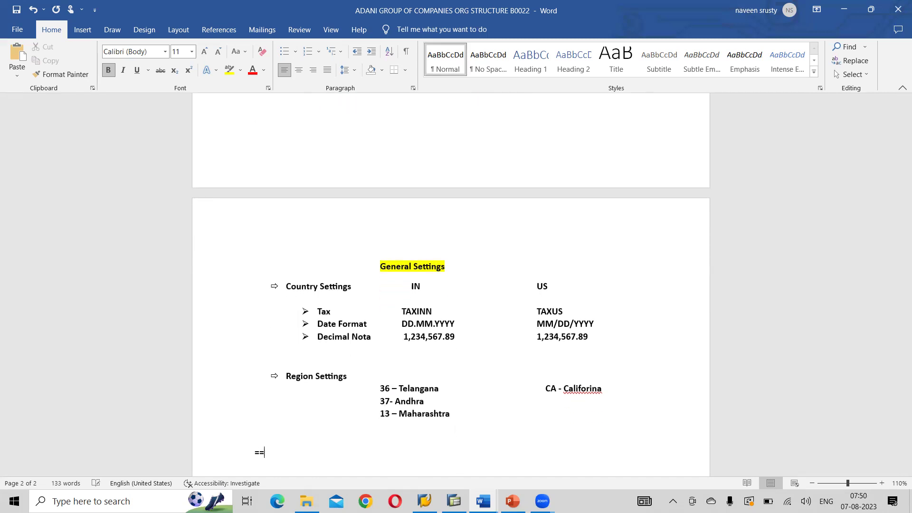
type("> ")
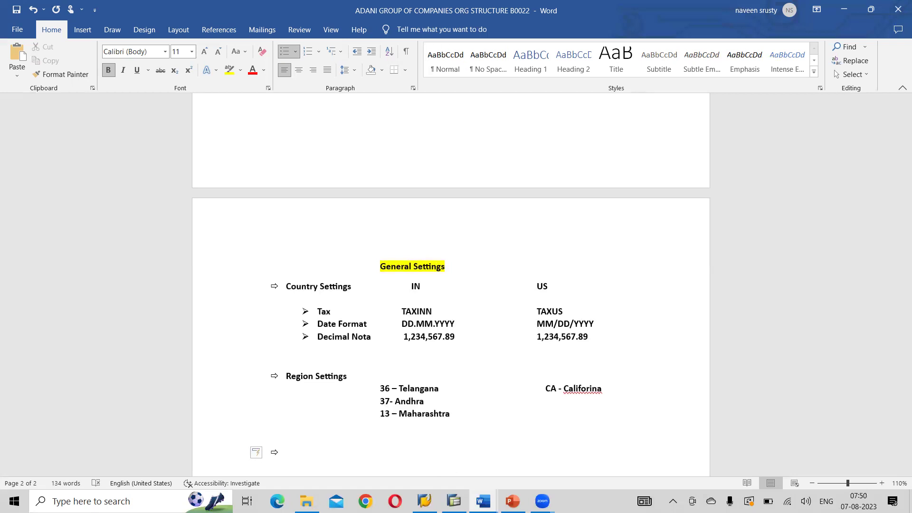
type("Currency Settings")
type("INR ")
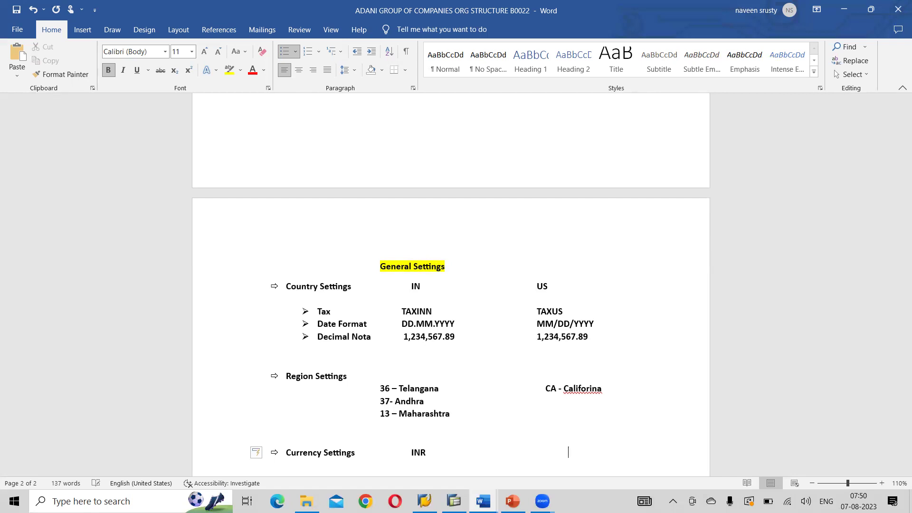
type("USD")
key("Return")
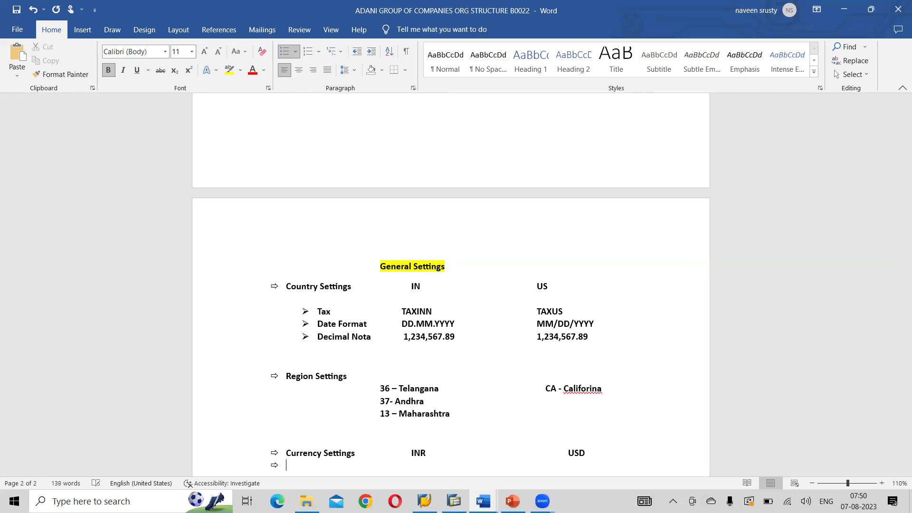
key("ctrl+z")
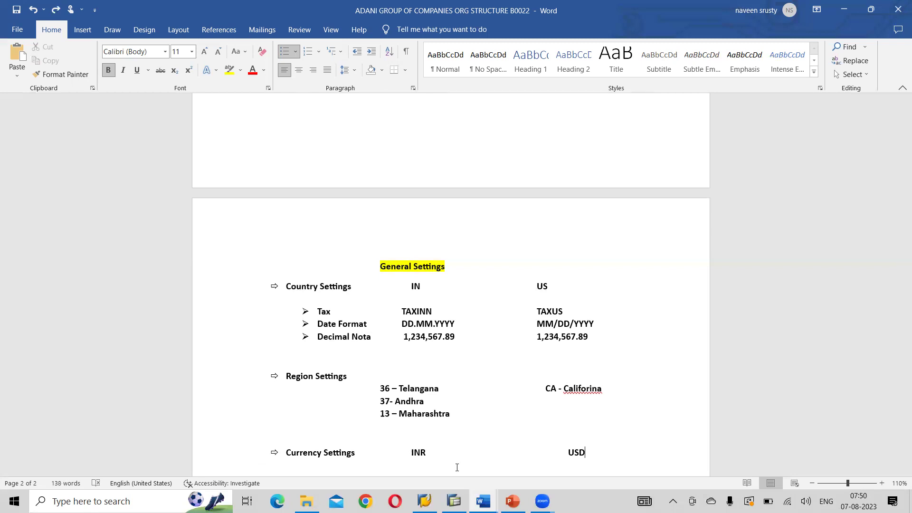
Step: List the currencies EUR and GBP on separate indented lines under Currency Settings
left_click(457, 467)
key("Return")
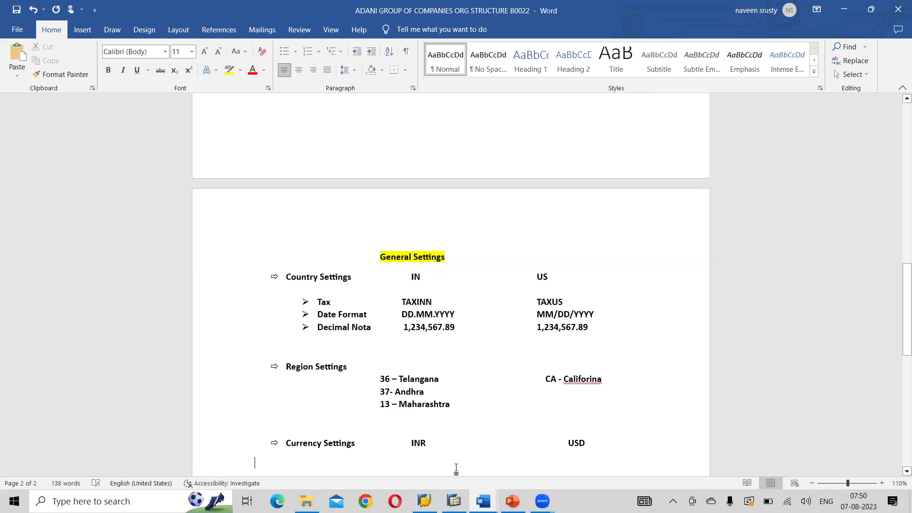
key("Tab")
key("Tab")
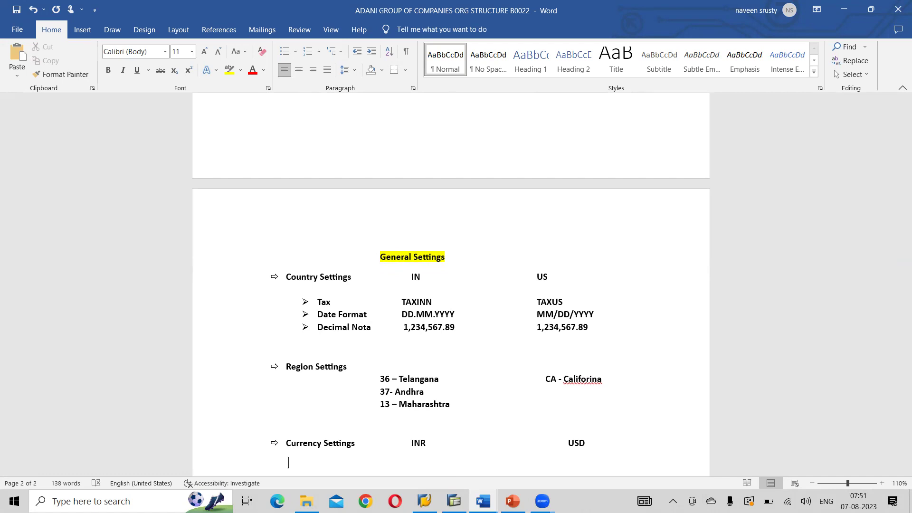
type("EUR")
key("Return")
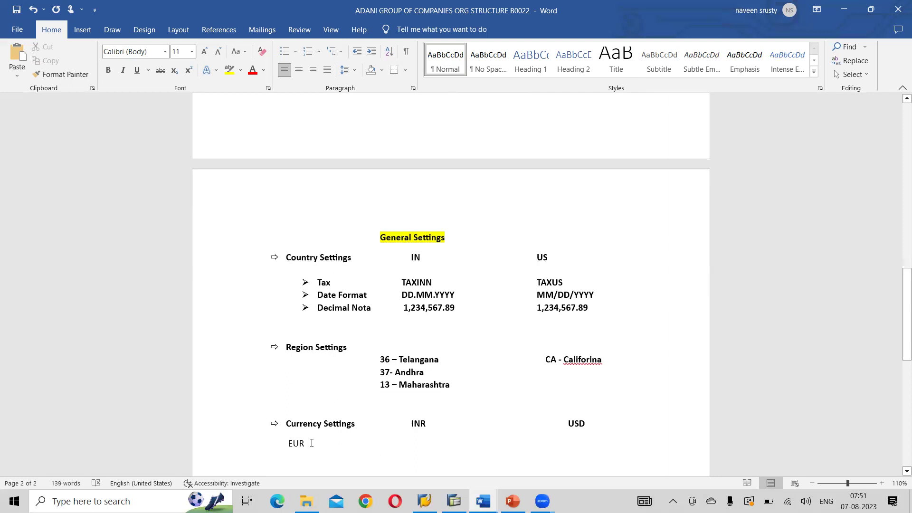
key("BackSpace")
key("Down")
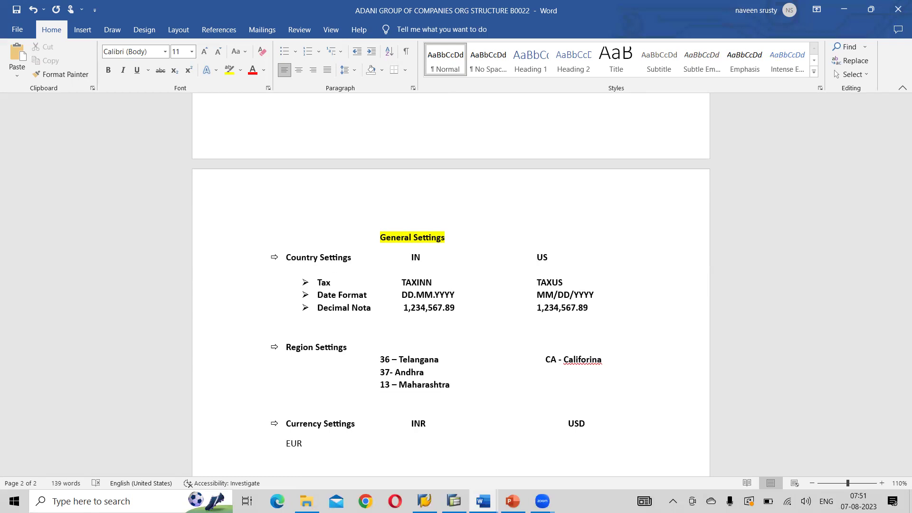
type("BP")
key("Return")
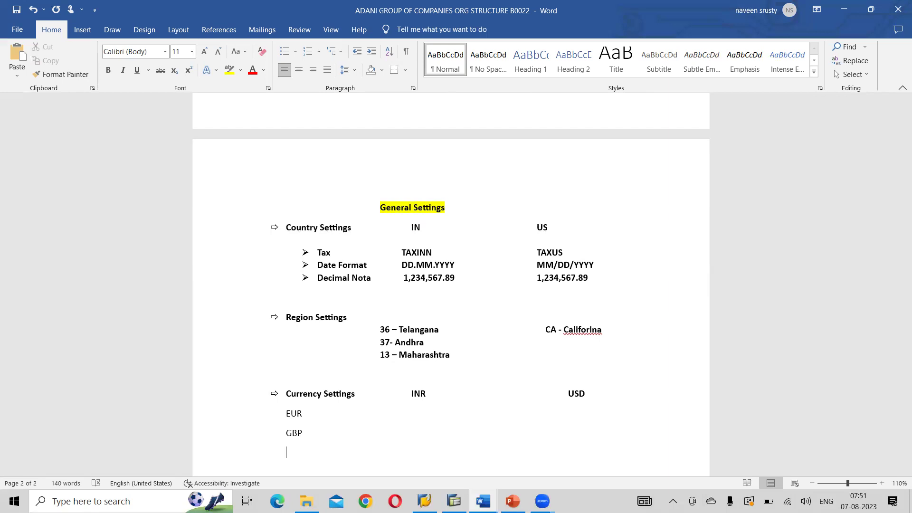
Step: Add SGD and CAD on separate lines below GBP in the currency list
type("S")
type("G")
type("D ")
type("CAD")
scroll(308, 402, "down", 2)
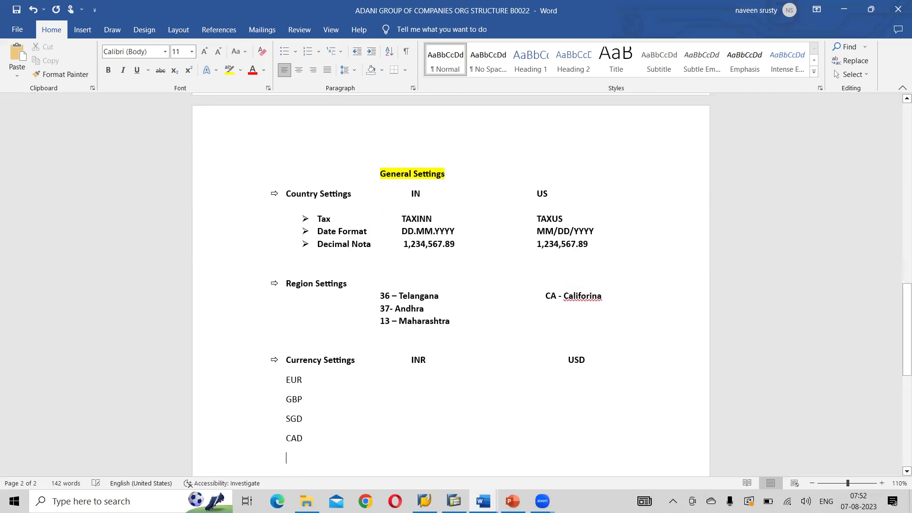
Step: Leave a blank line after the currencies and add an arrow-bulleted "Calender" line
key("Return")
type("==")
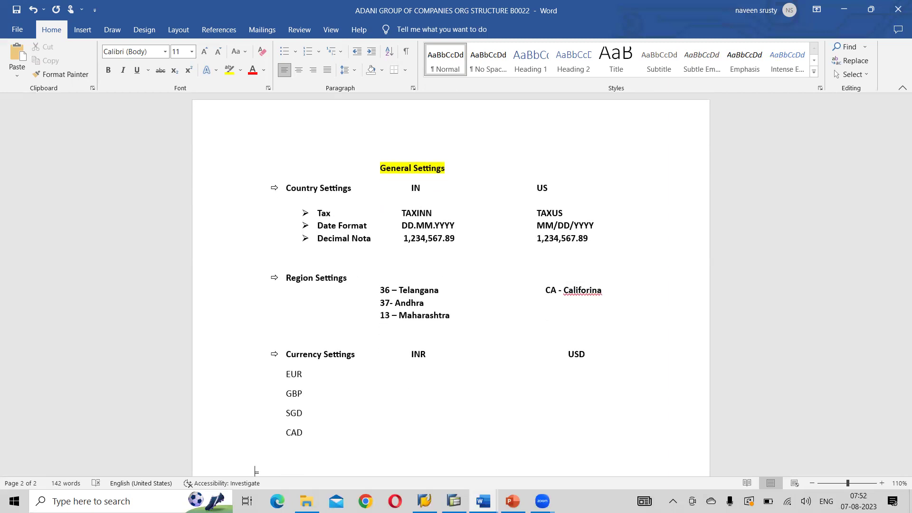
type(">")
key("space")
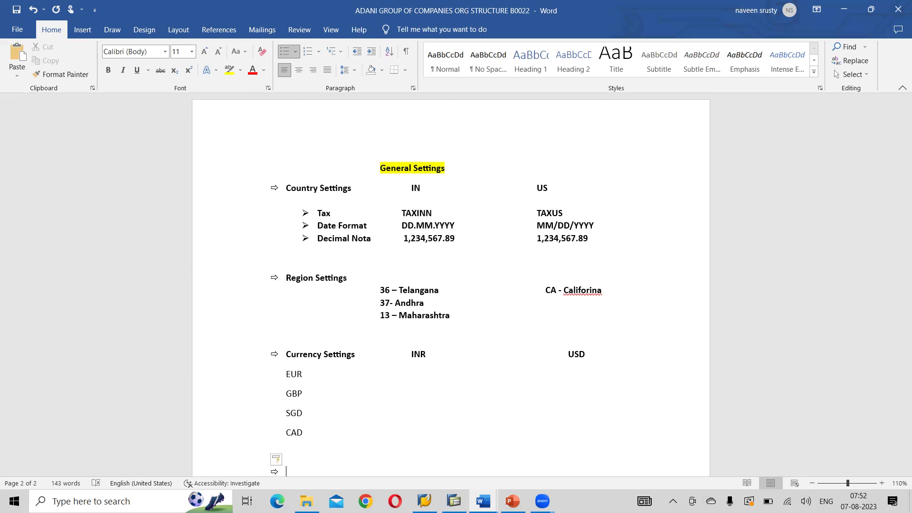
type("Calender")
Step: Start an arrowhead sub-list under the new heading and correct the heading's spelling to "Calendar"
key("Return")
key("BackSpace")
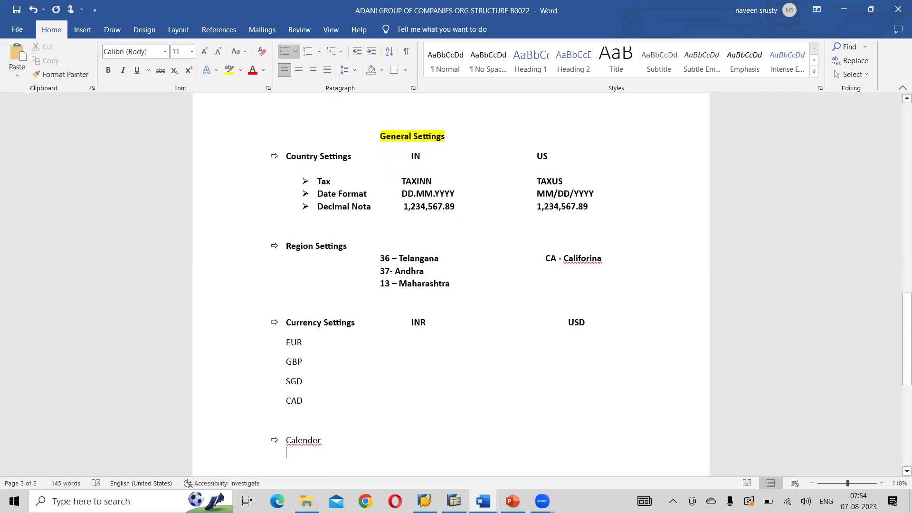
type(">")
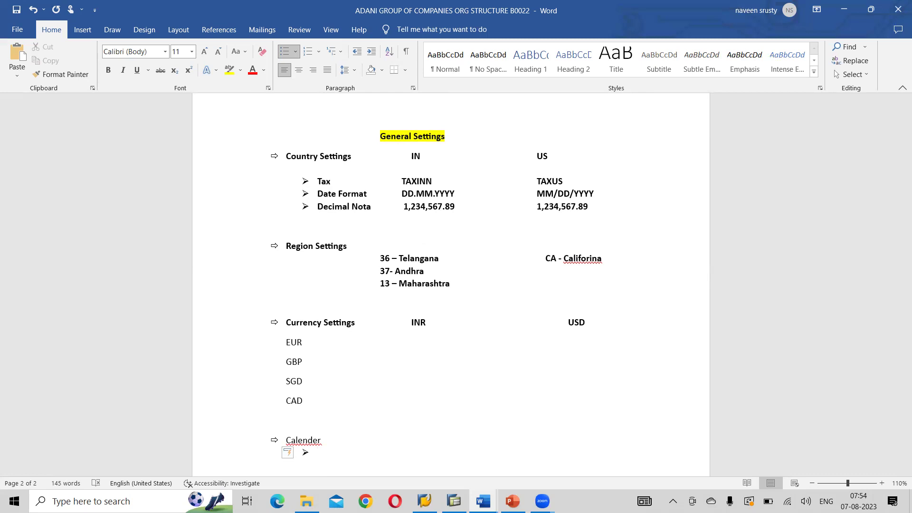
right_click(303, 439)
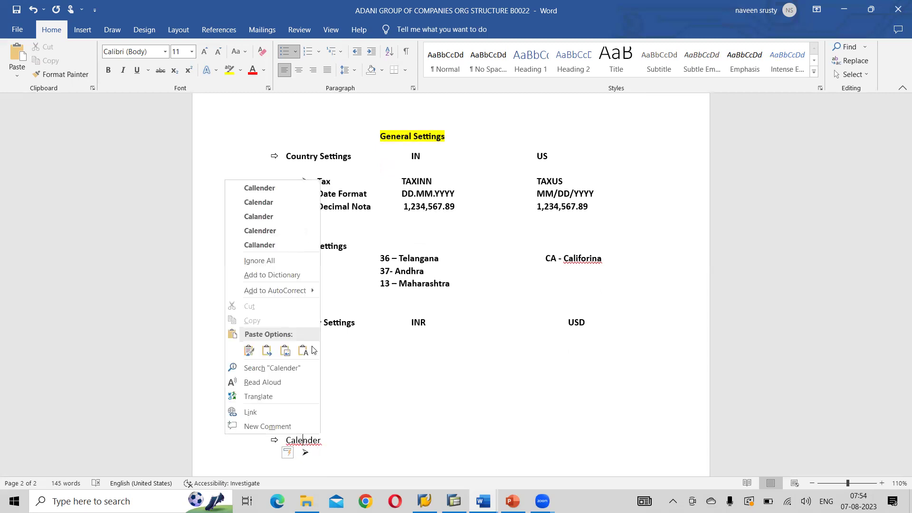
left_click(259, 202)
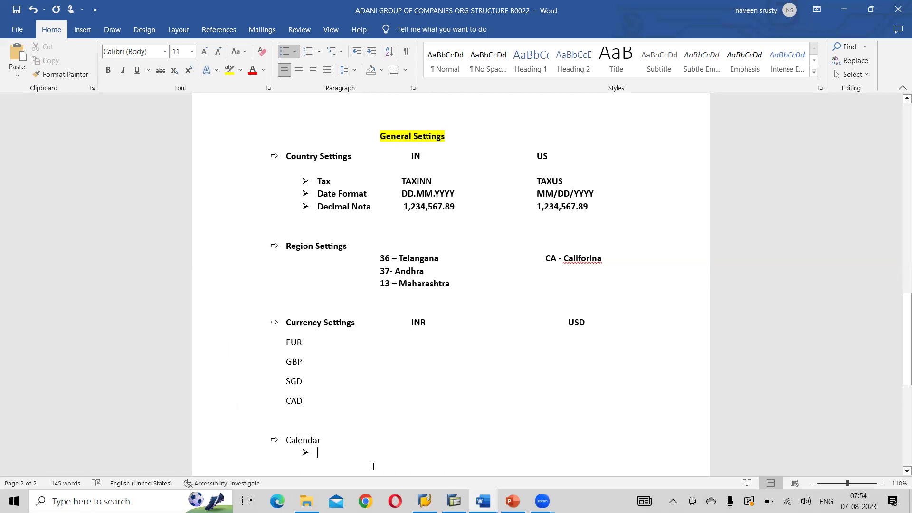
Step: Enter "Holiday Calender" as the first sub-bullet, save the document and start another sub-bullet
type("Ho")
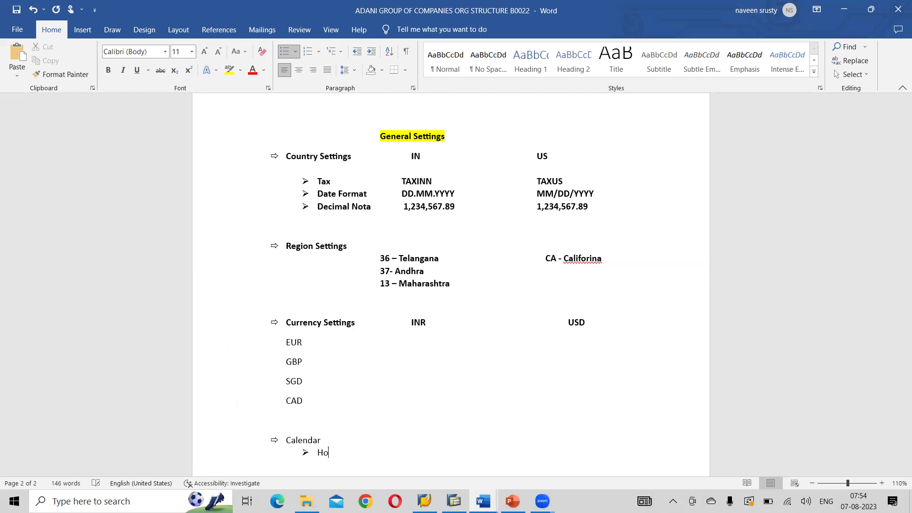
type("liday Calender")
key("ctrl+s")
key("Return")
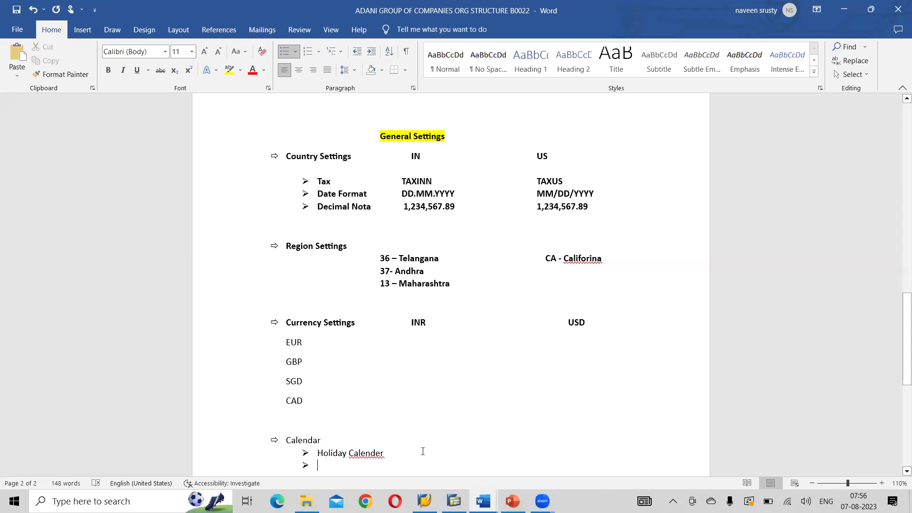
Step: Correct the spelling of the first sub-bullet to "Holiday Calendar"
left_click(393, 453)
key("BackSpace")
key("BackSpace")
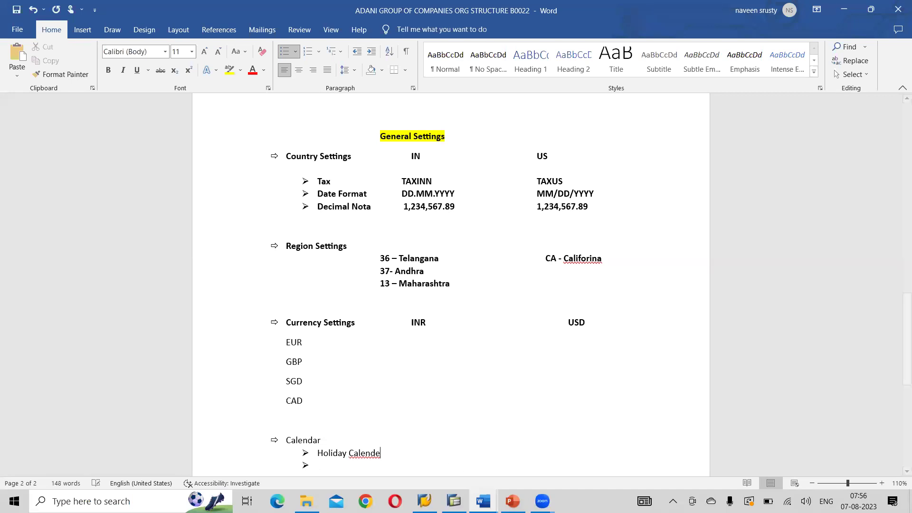
type("ar")
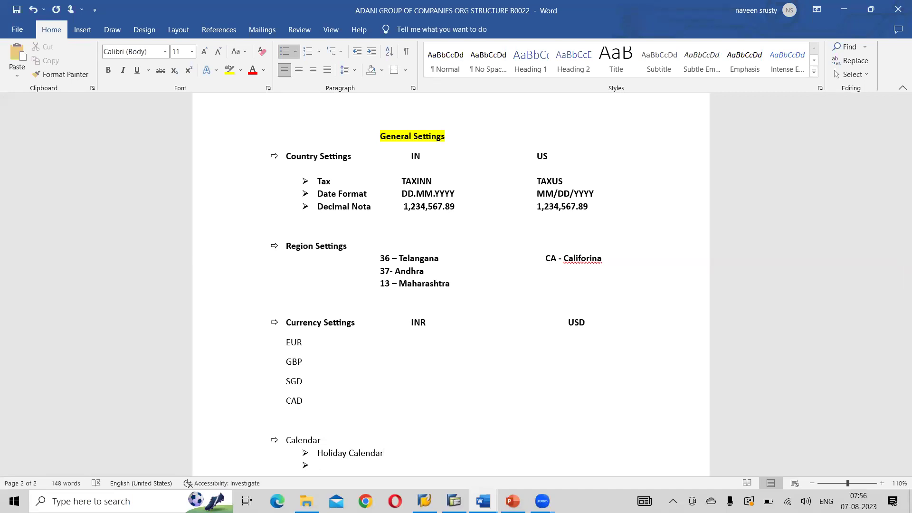
Step: Enter "Factory Calendar" as the second sub-bullet under Calendar
scroll(452, 285, "down", 1)
type("Factory ")
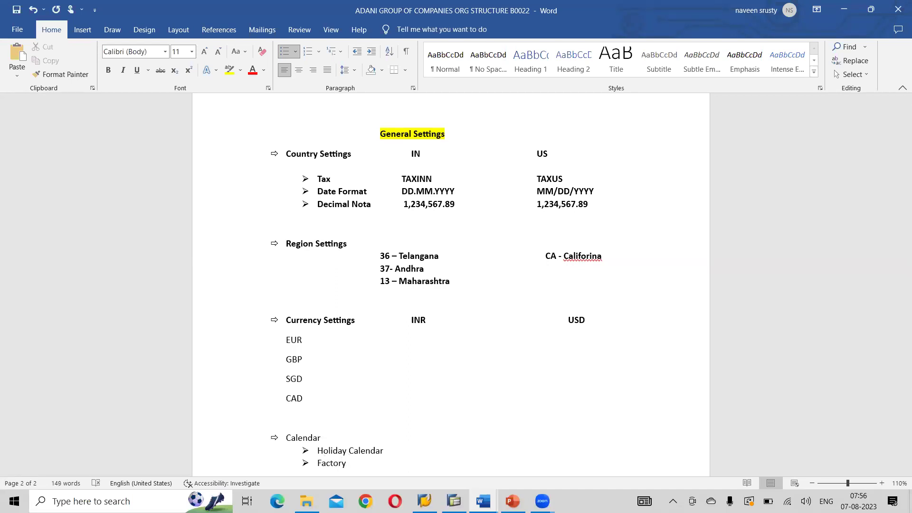
type("Calendar")
Step: Add the column values IN and US to the Holiday Calendar line
double_click(392, 451)
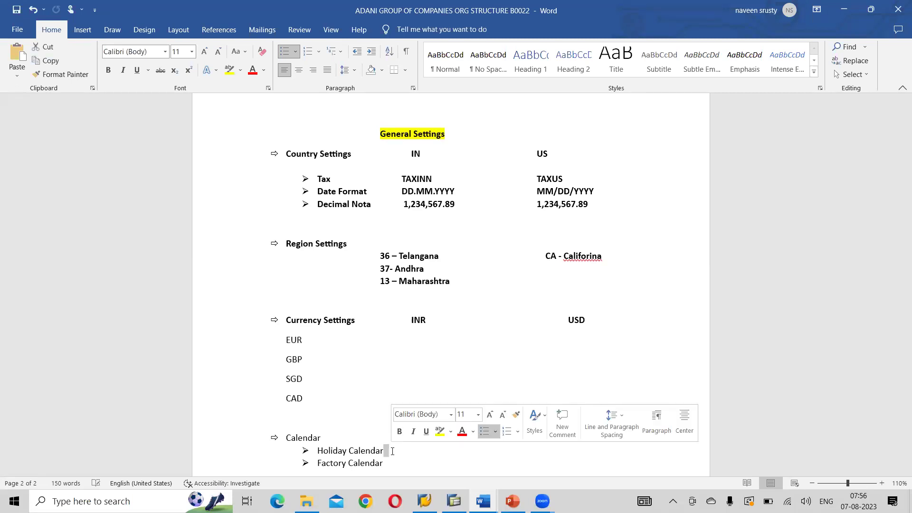
key("Tab")
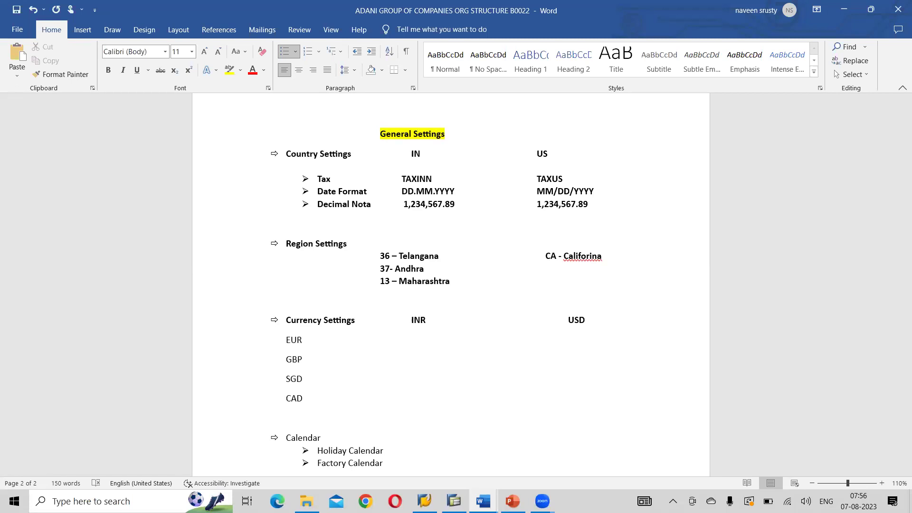
type("IN")
key("Tab")
type("US")
Step: Add the column values IN and US to the Factory Calendar line, aligned with the line above
type("IN")
key("Tab")
key("Tab")
type("US")
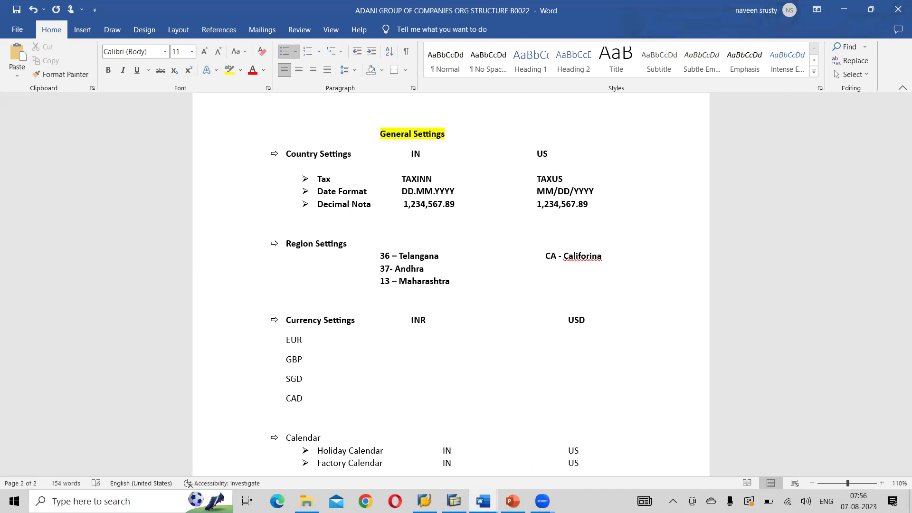